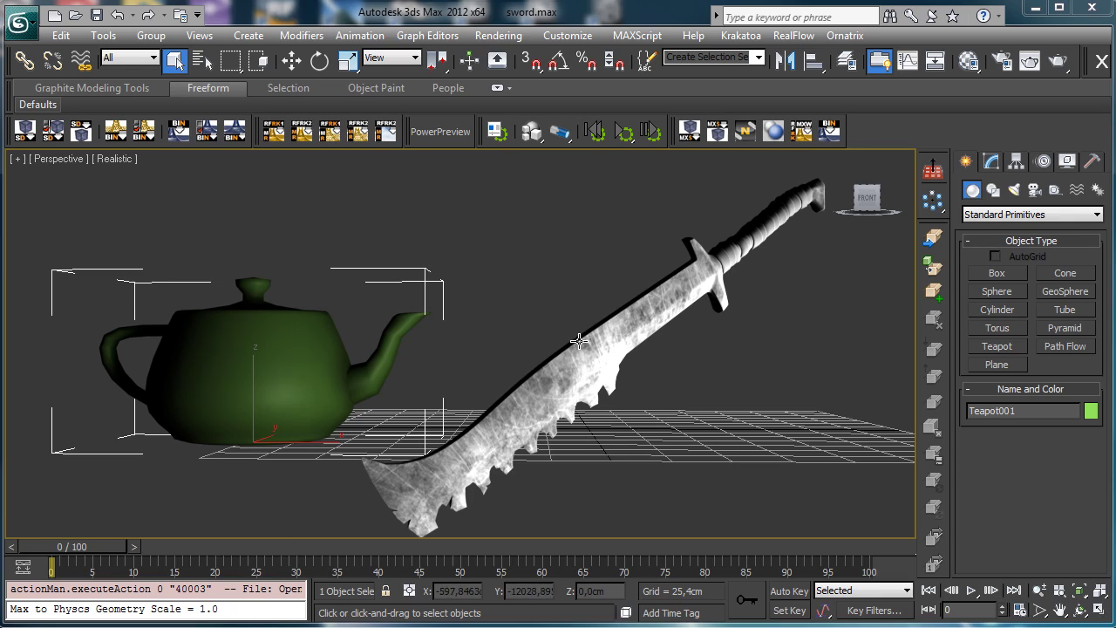
- Toggle Affect Pivot Only on the sword's Hierarchy Pivot panel, then select the teapot for moving
{"action": "left_click", "coordinate": [572, 340]}
{"action": "left_click", "coordinate": [1017, 163]}
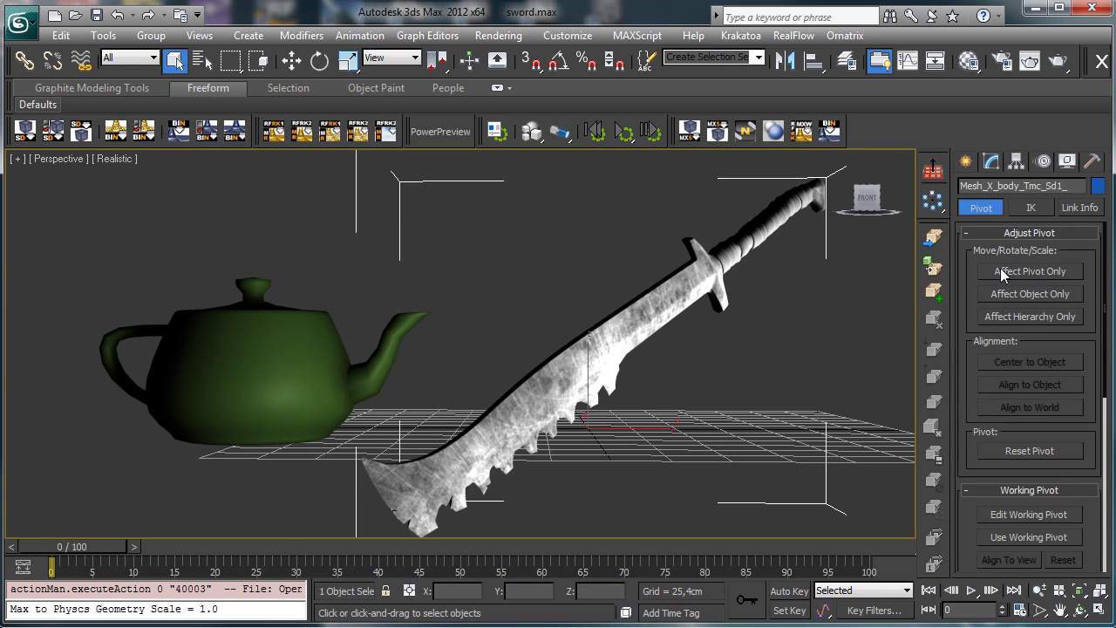
{"action": "left_click", "coordinate": [1003, 271]}
{"action": "left_click", "coordinate": [1028, 361]}
{"action": "left_click", "coordinate": [1036, 274]}
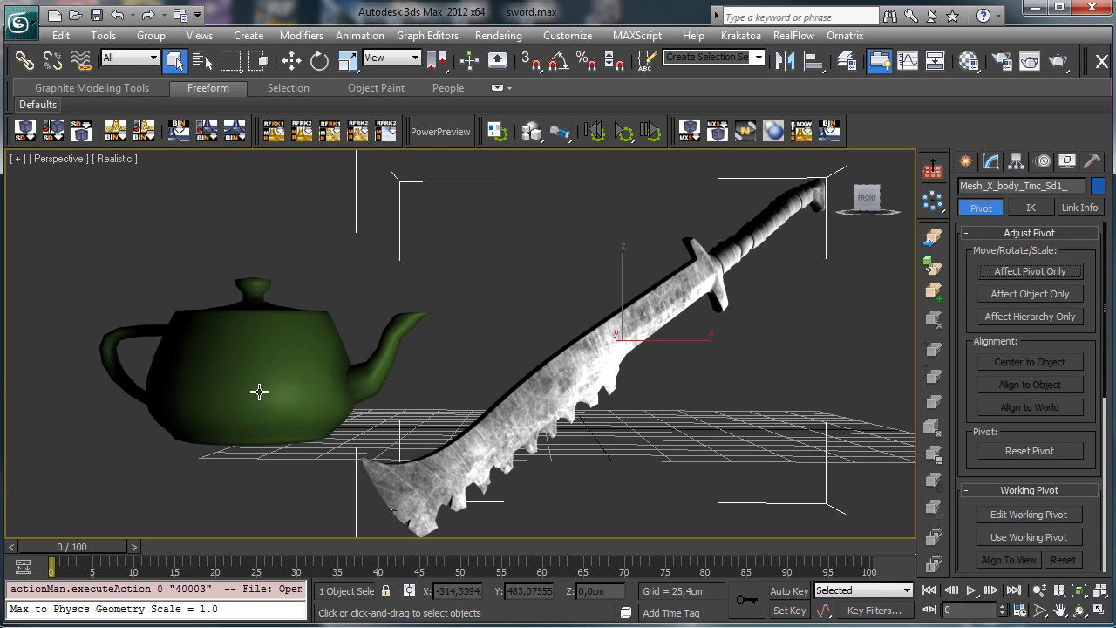
{"action": "left_click", "coordinate": [260, 345]}
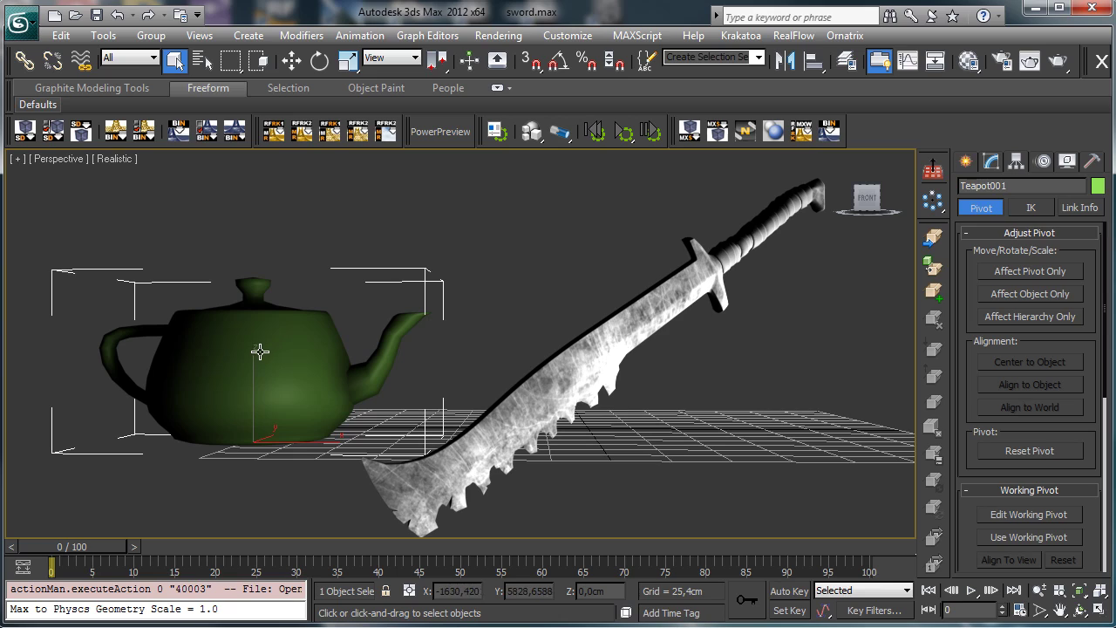
{"action": "left_click", "coordinate": [292, 61]}
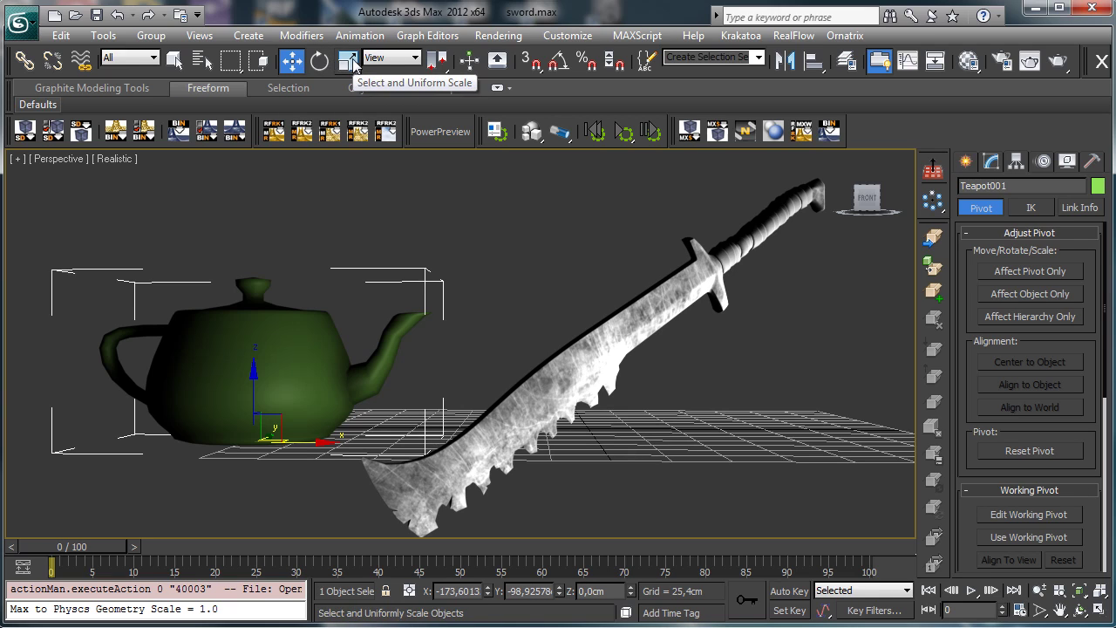
- Use the Transform Type-In to switch through Rotate to uniform Scale, then close it
{"action": "right_click", "coordinate": [292, 61]}
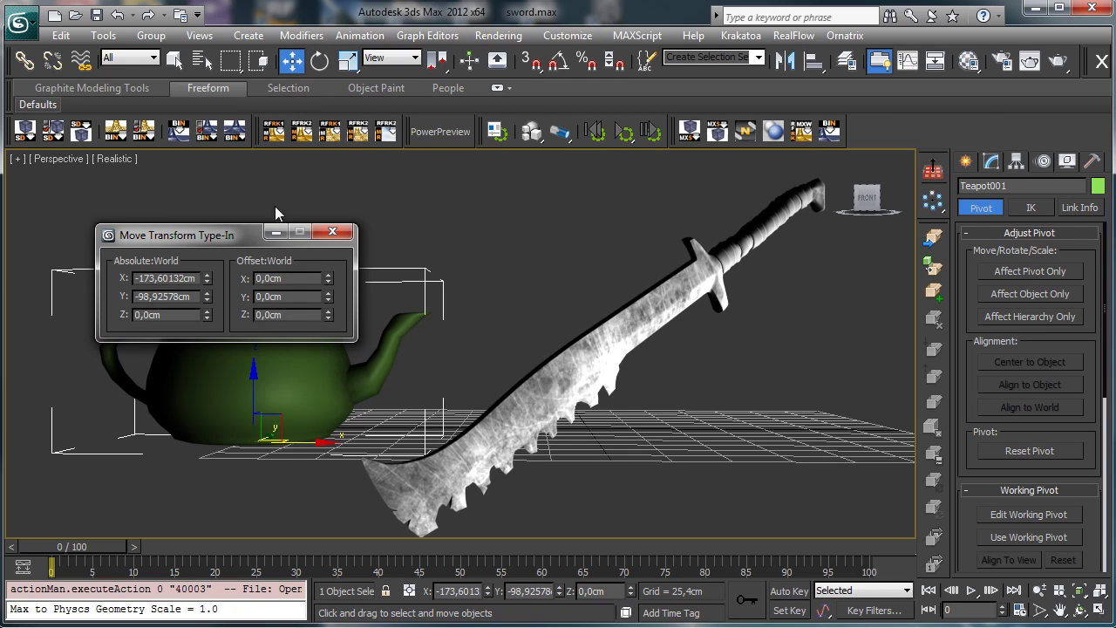
{"action": "left_click", "coordinate": [319, 61]}
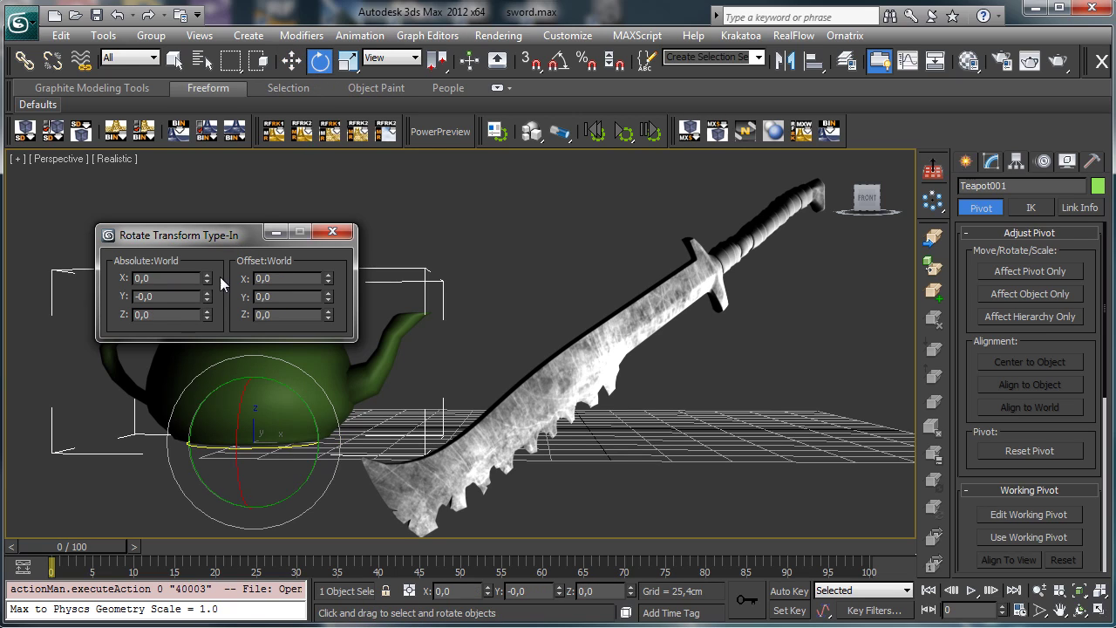
{"action": "left_click", "coordinate": [347, 60]}
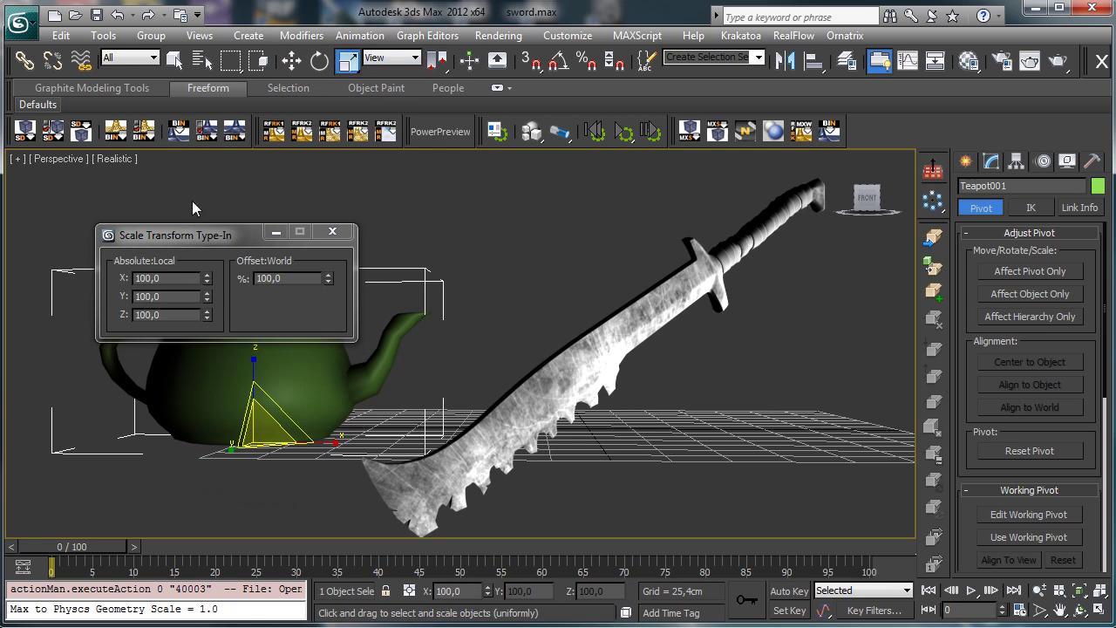
{"action": "left_click", "coordinate": [332, 232]}
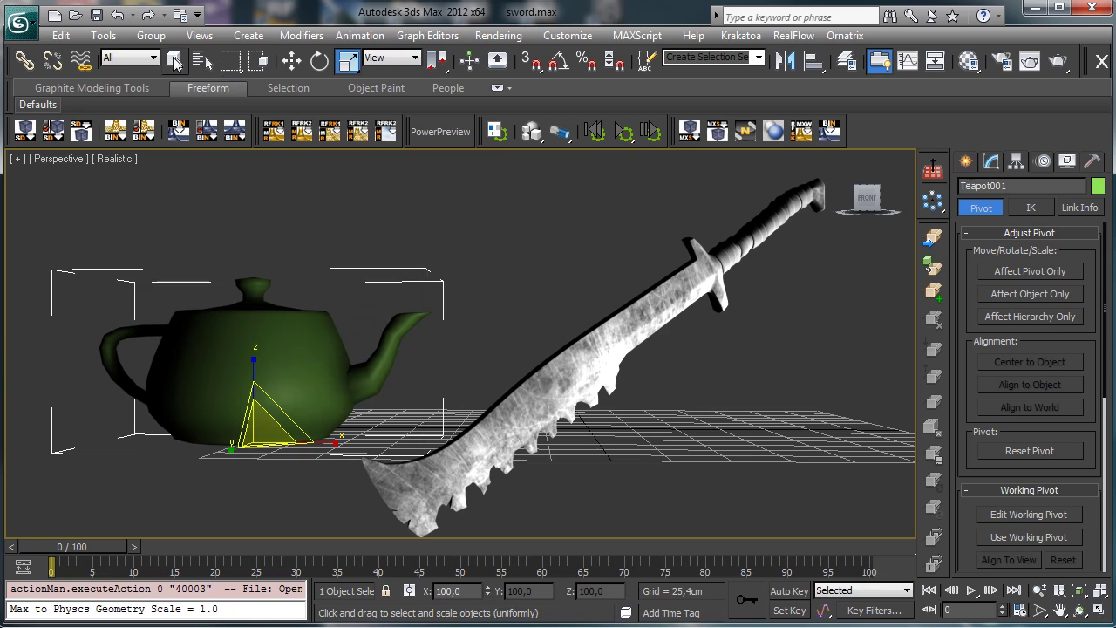
- Open the Transform Toolbox from the Edit menu and dock it further left
{"action": "key", "text": "q"}
{"action": "left_click", "coordinate": [542, 388]}
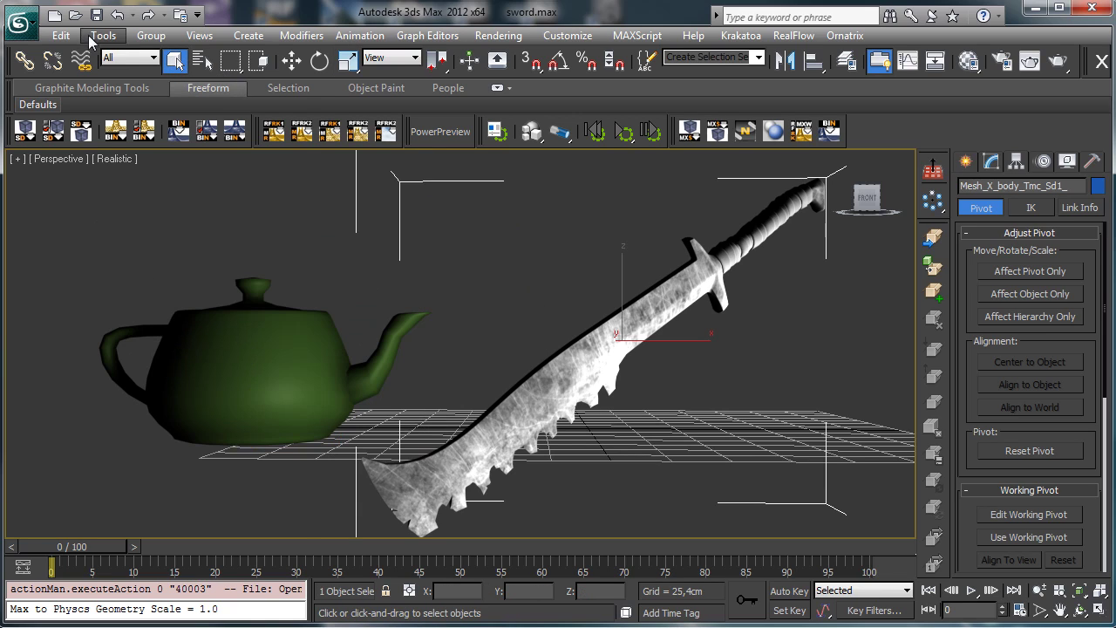
{"action": "left_click", "coordinate": [61, 35]}
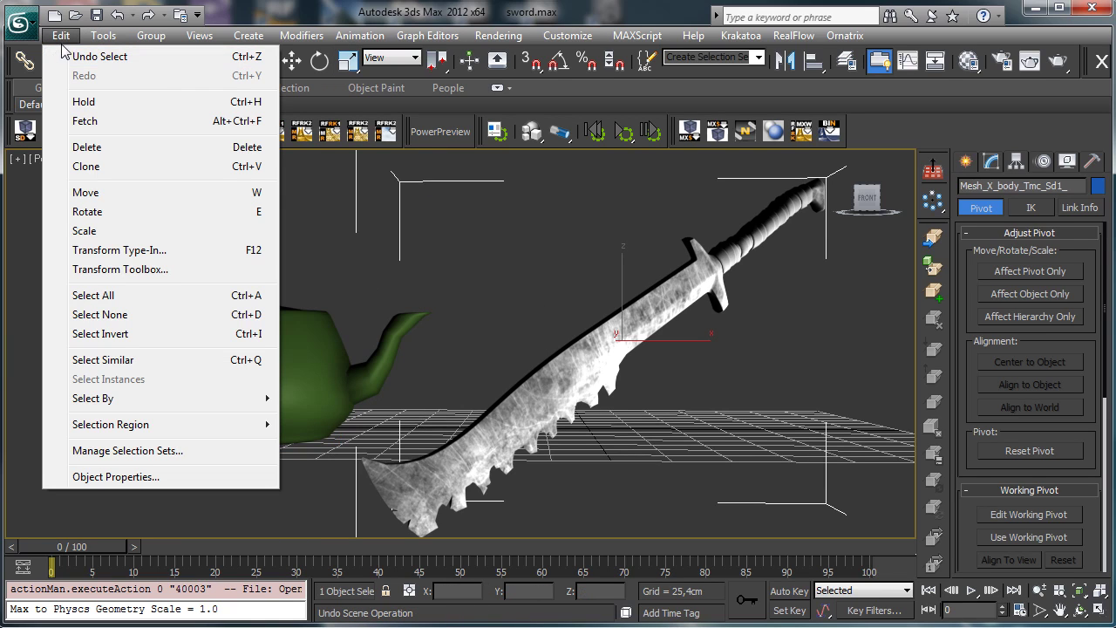
{"action": "left_click", "coordinate": [122, 277]}
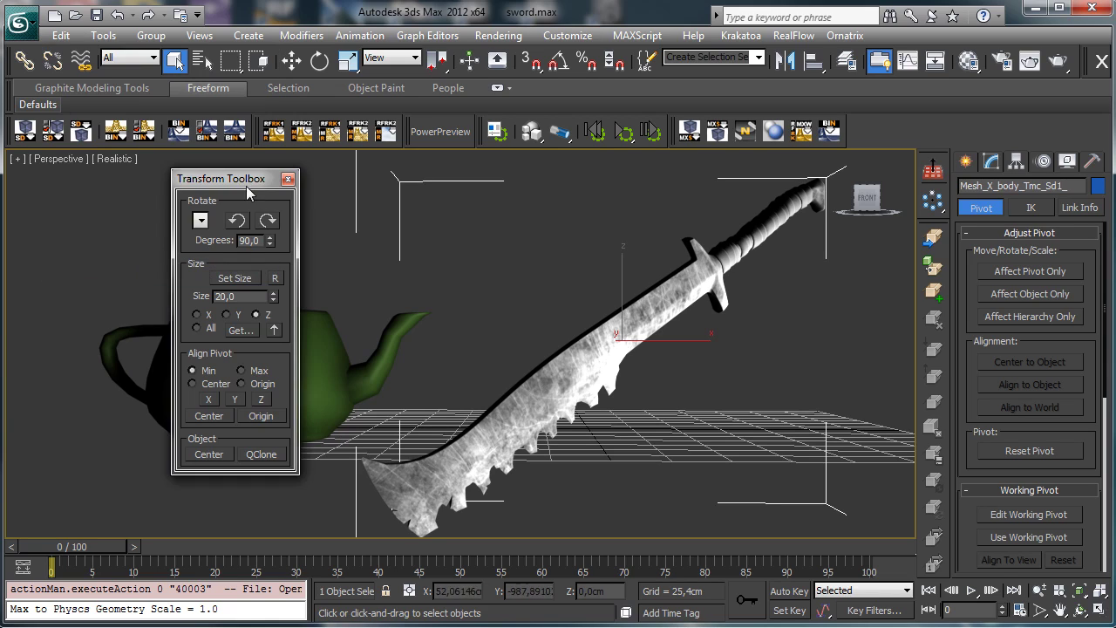
{"action": "left_click_drag", "start_coordinate": [201, 178], "coordinate": [104, 205]}
- Slide the green teapot right along X against the sword's blade
{"action": "left_click", "coordinate": [304, 349]}
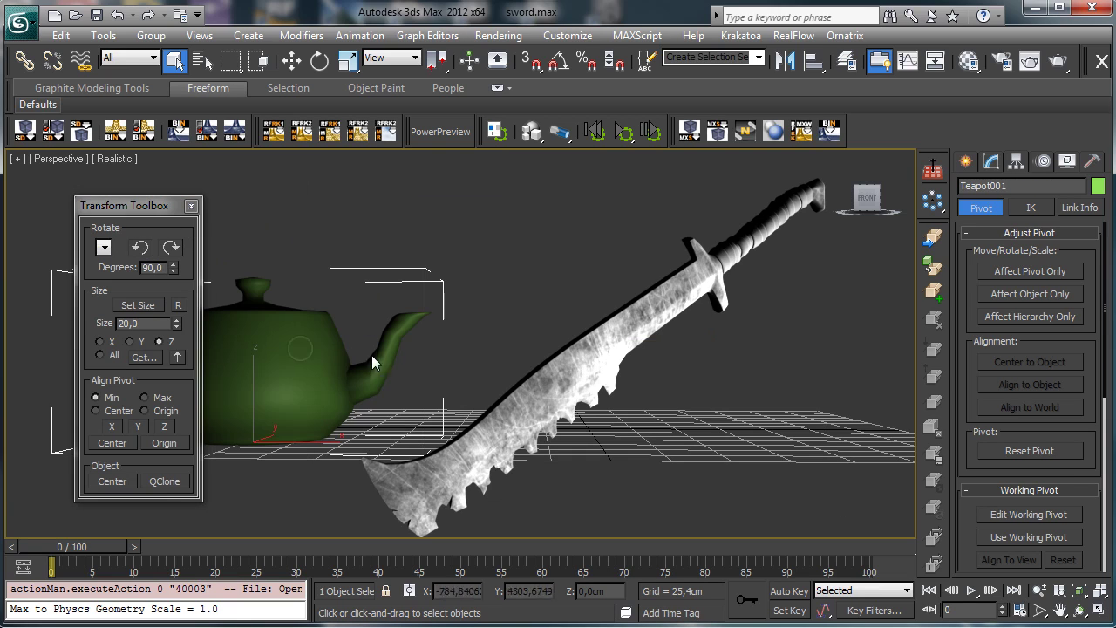
{"action": "left_click", "coordinate": [292, 59]}
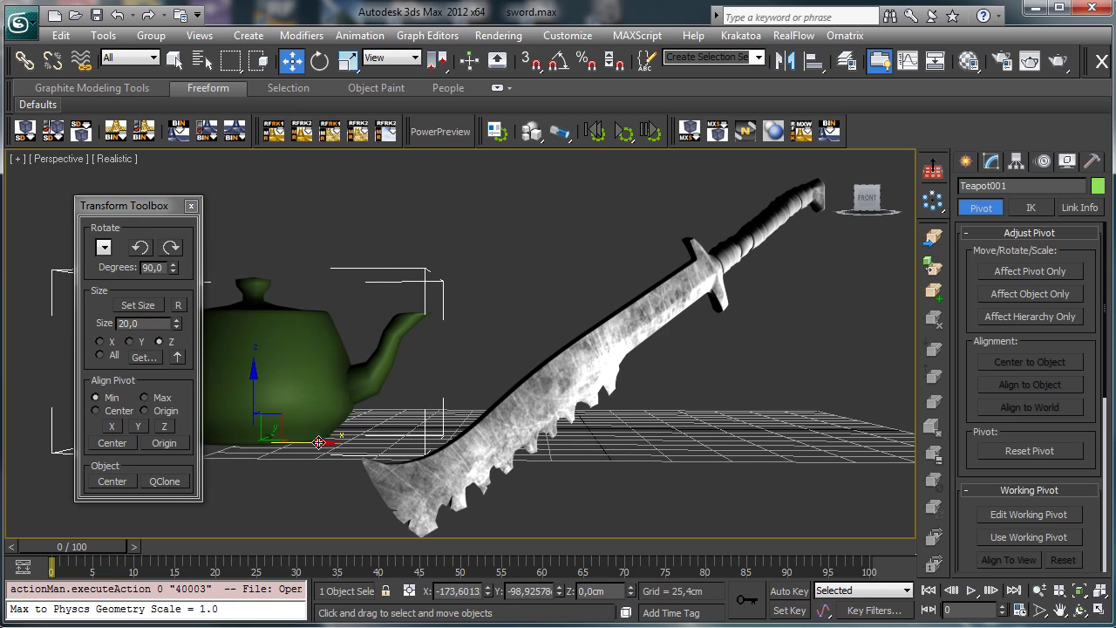
{"action": "left_click_drag", "start_coordinate": [360, 438], "coordinate": [501, 439]}
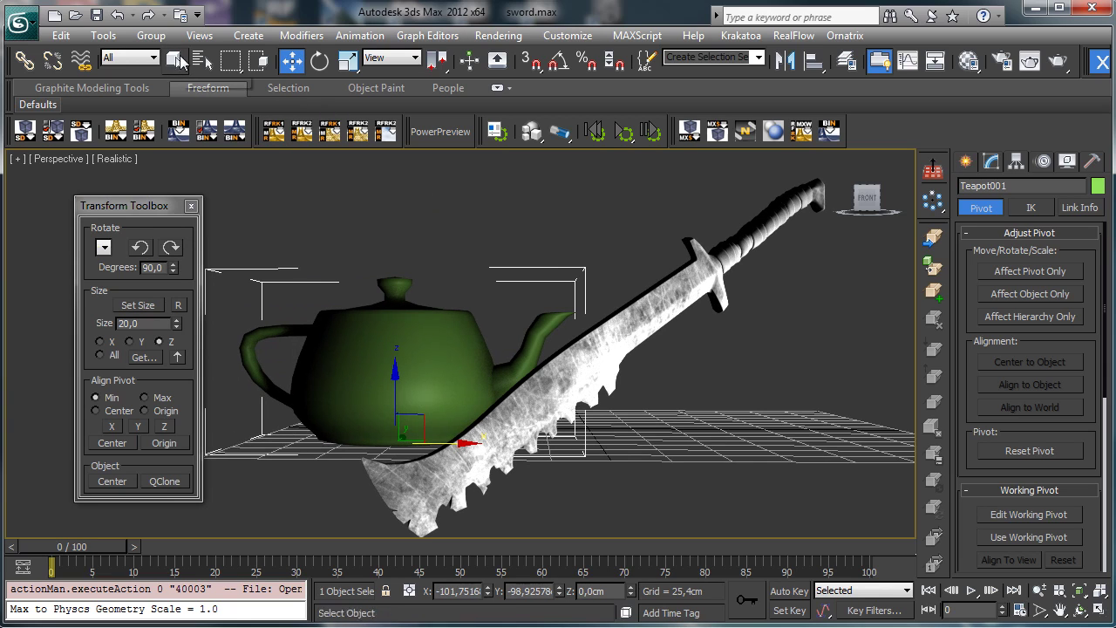
{"action": "left_click", "coordinate": [174, 59]}
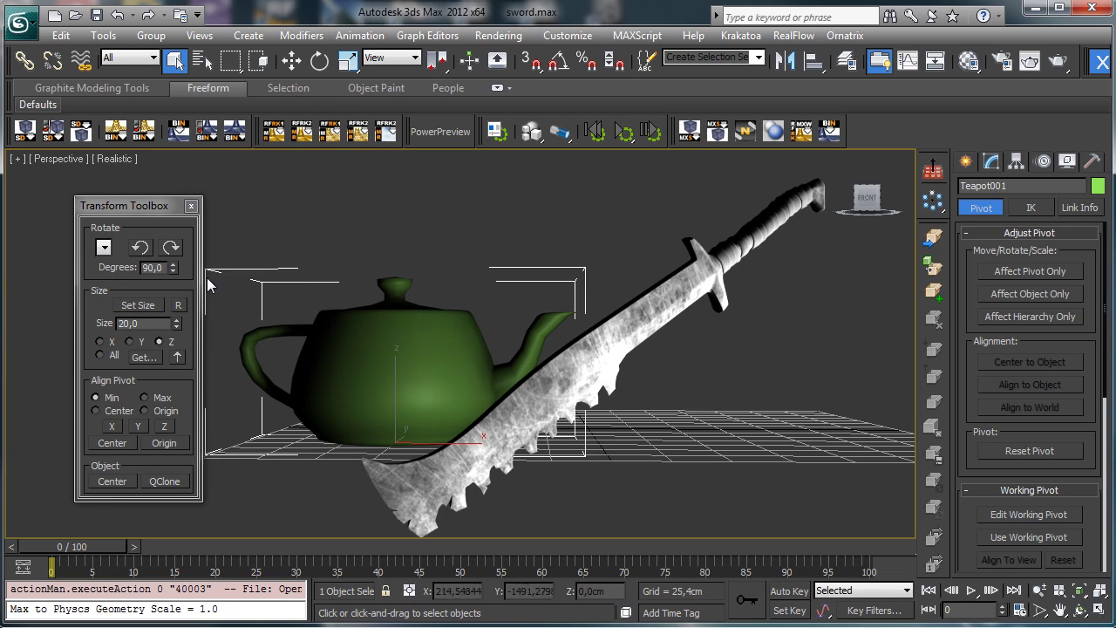
{"action": "left_click", "coordinate": [103, 247]}
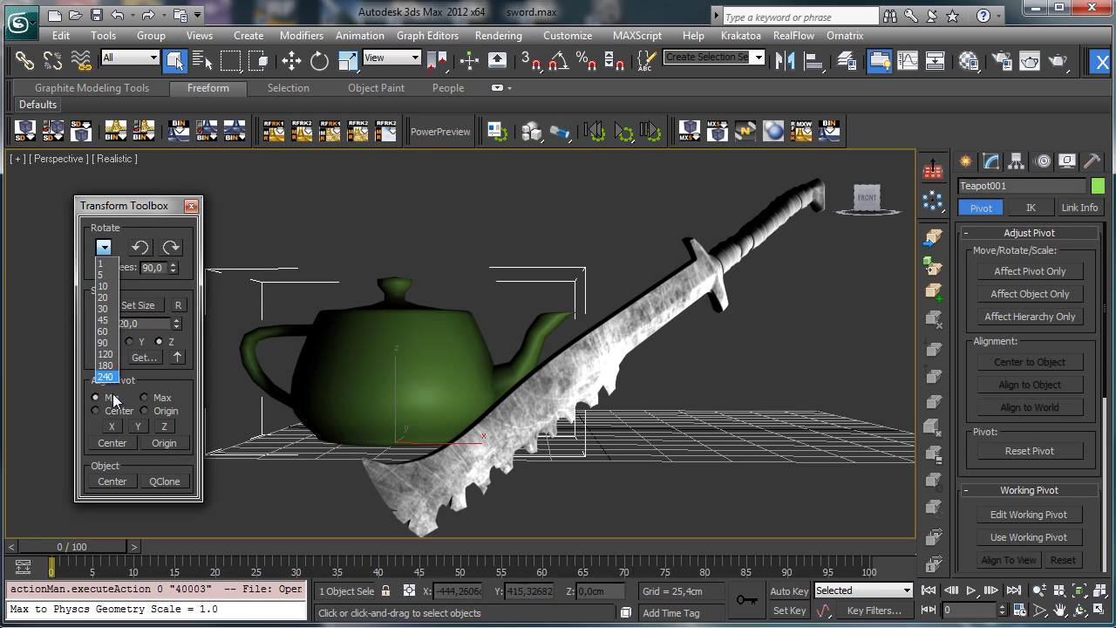
{"action": "left_click", "coordinate": [105, 344]}
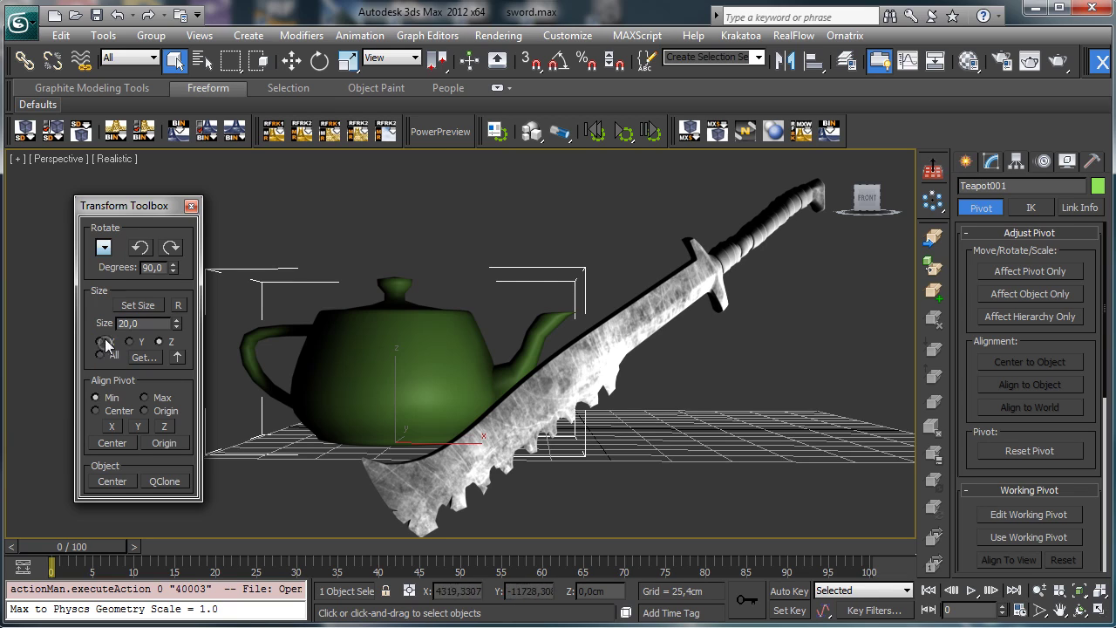
{"action": "left_click", "coordinate": [170, 248]}
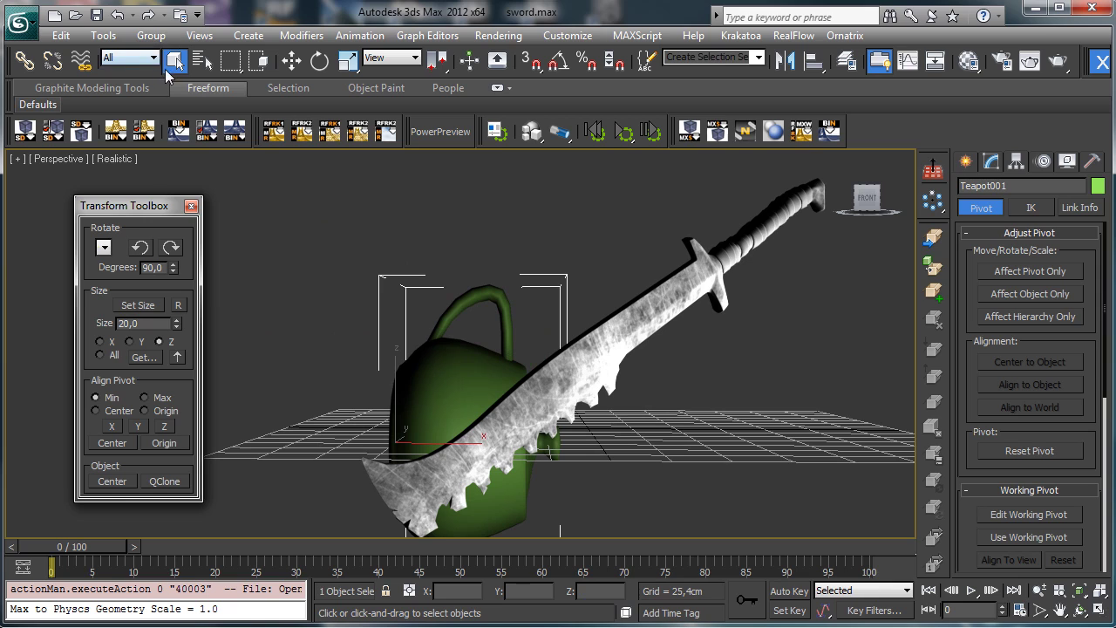
{"action": "left_click", "coordinate": [140, 248]}
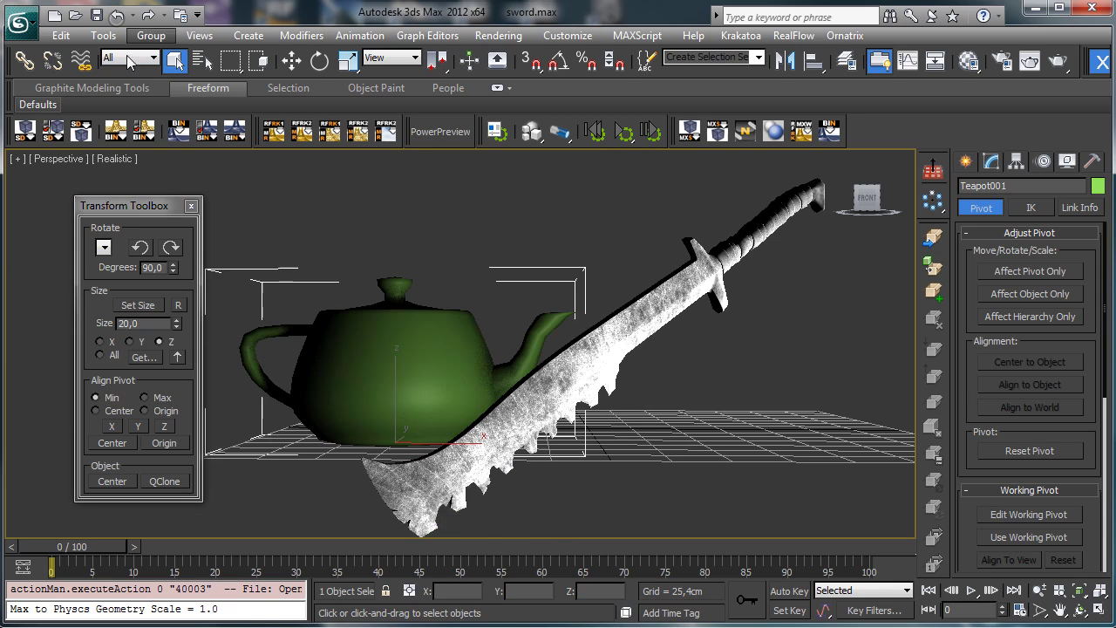
{"action": "left_click", "coordinate": [141, 247]}
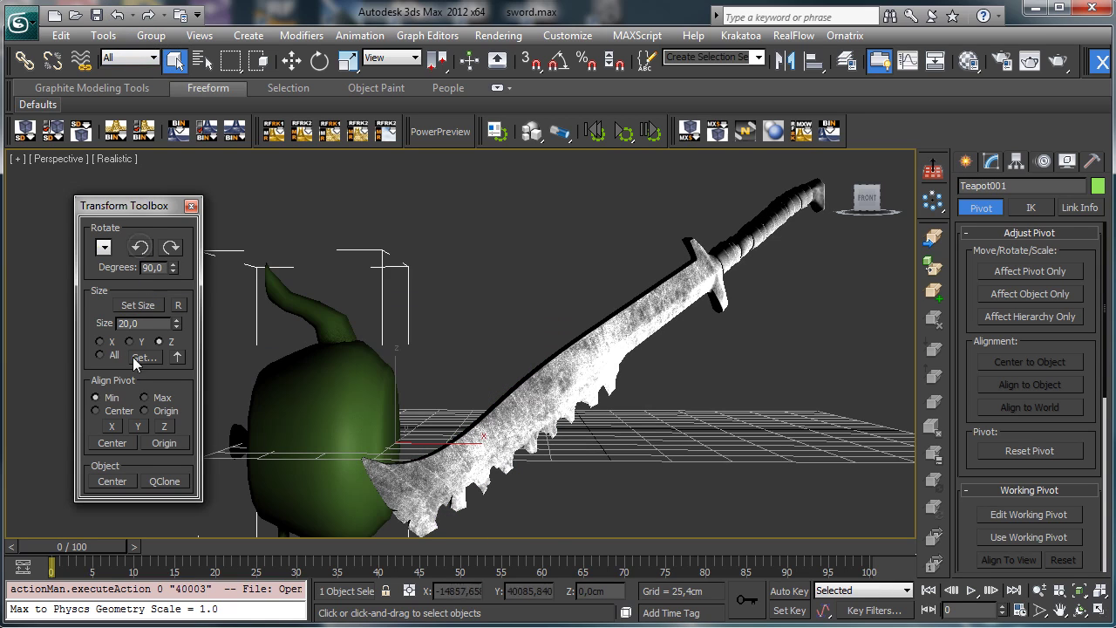
{"action": "left_click", "coordinate": [122, 444]}
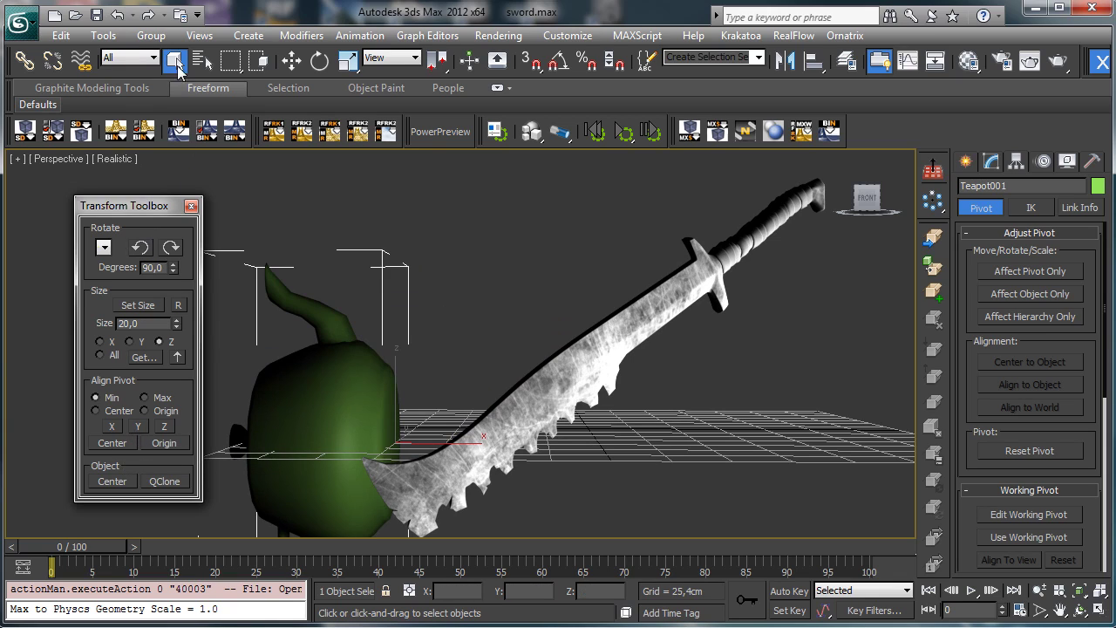
{"action": "left_click", "coordinate": [117, 15]}
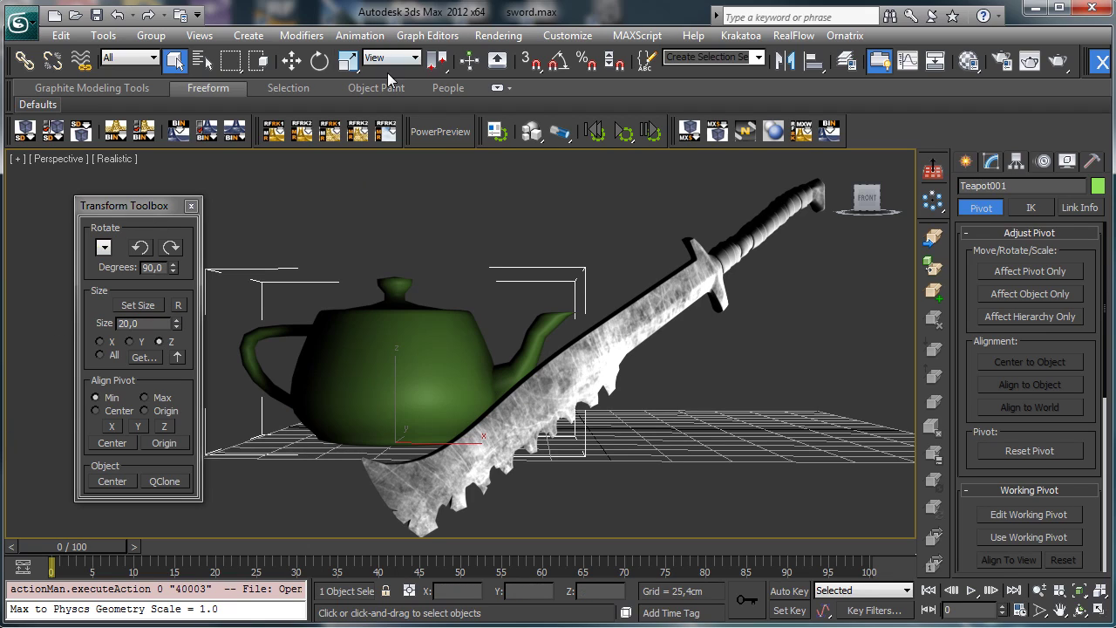
- Set the Transform Toolbox rotation step to 12,3 degrees, test-rotate the teapot, then undo
{"action": "left_click", "coordinate": [153, 267]}
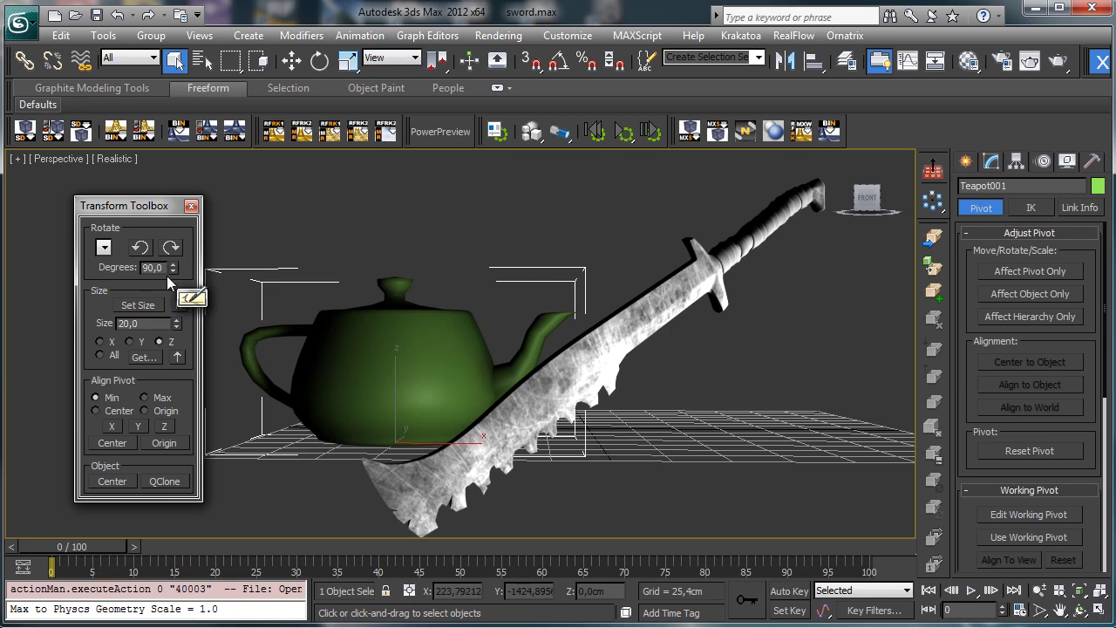
{"action": "left_click_drag", "start_coordinate": [164, 267], "coordinate": [72, 266]}
{"action": "type", "text": "12,3"}
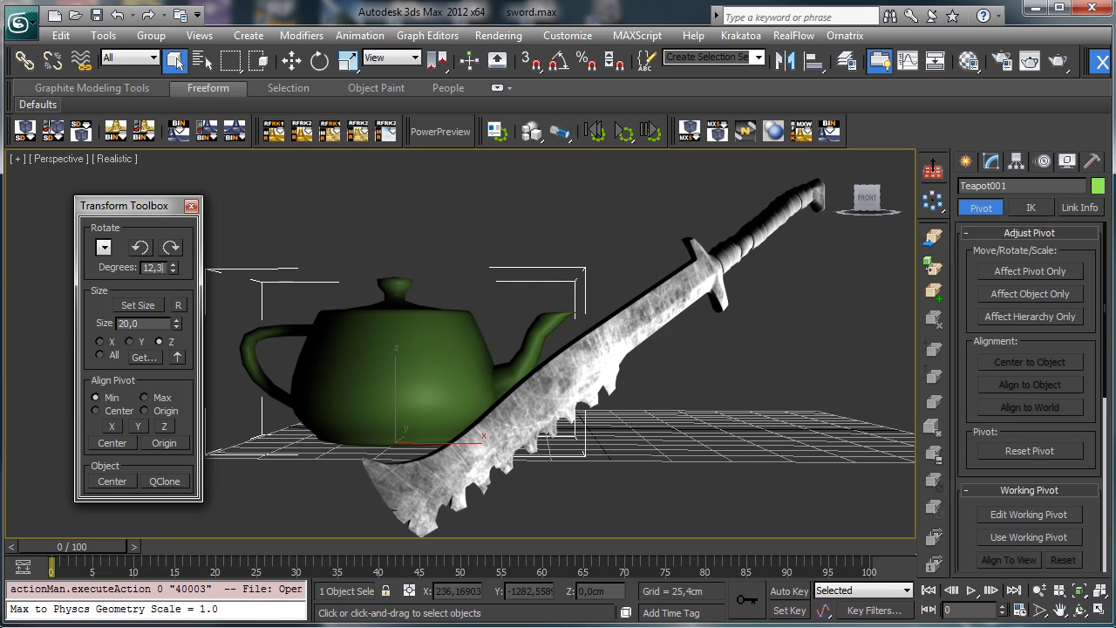
{"action": "key", "text": "Return"}
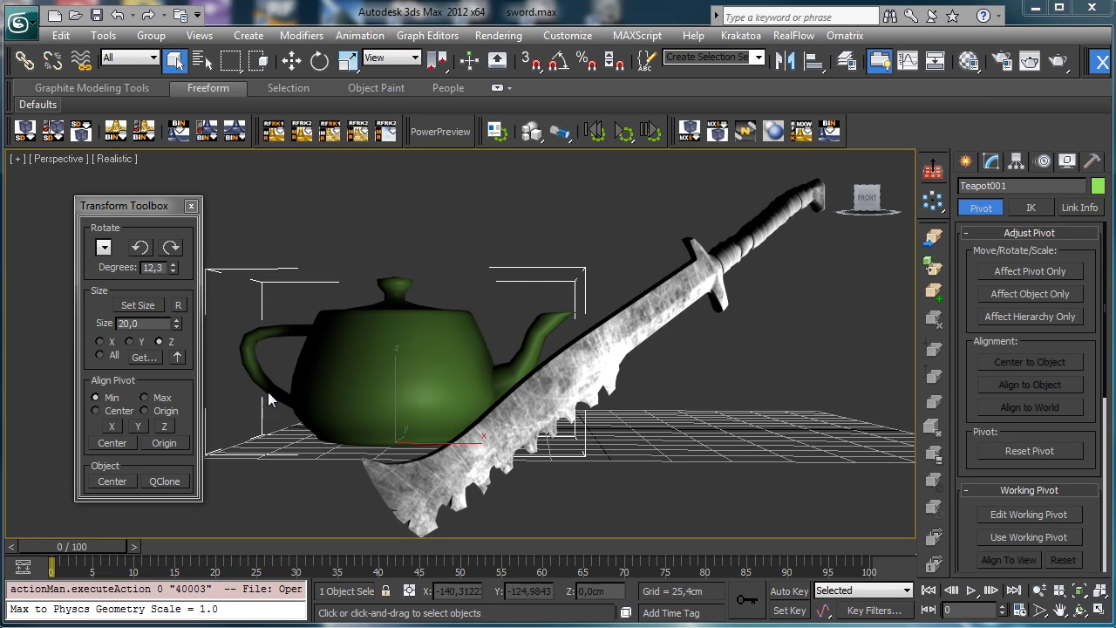
{"action": "left_click", "coordinate": [171, 247]}
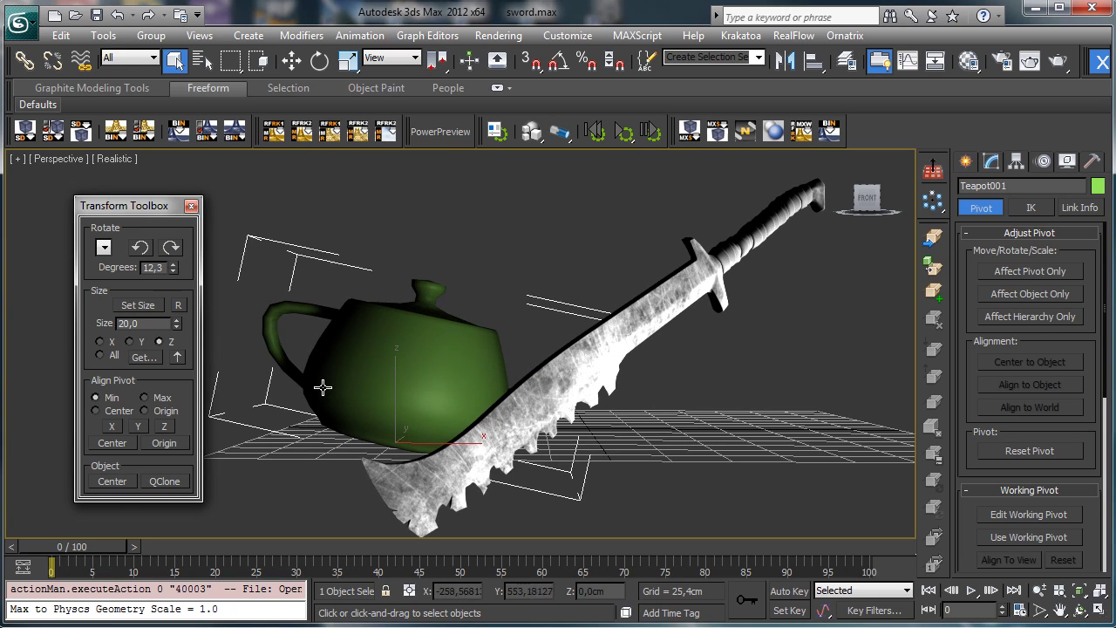
{"action": "left_click", "coordinate": [117, 15]}
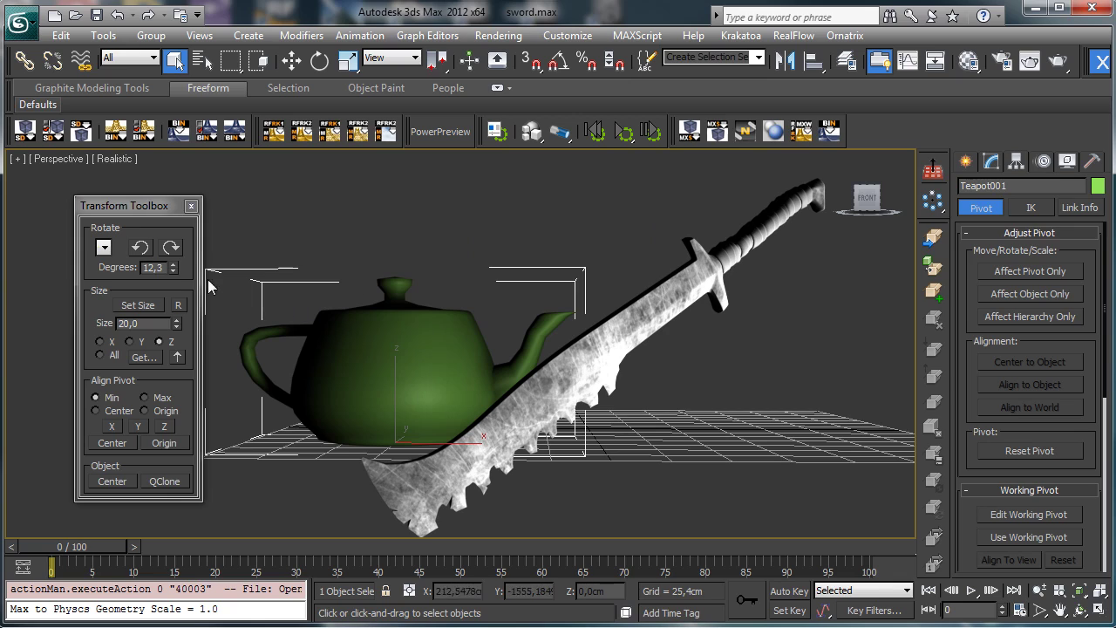
- Read the teapot's current dimensions with Get... in the Transform Toolbox
{"action": "left_click", "coordinate": [965, 161]}
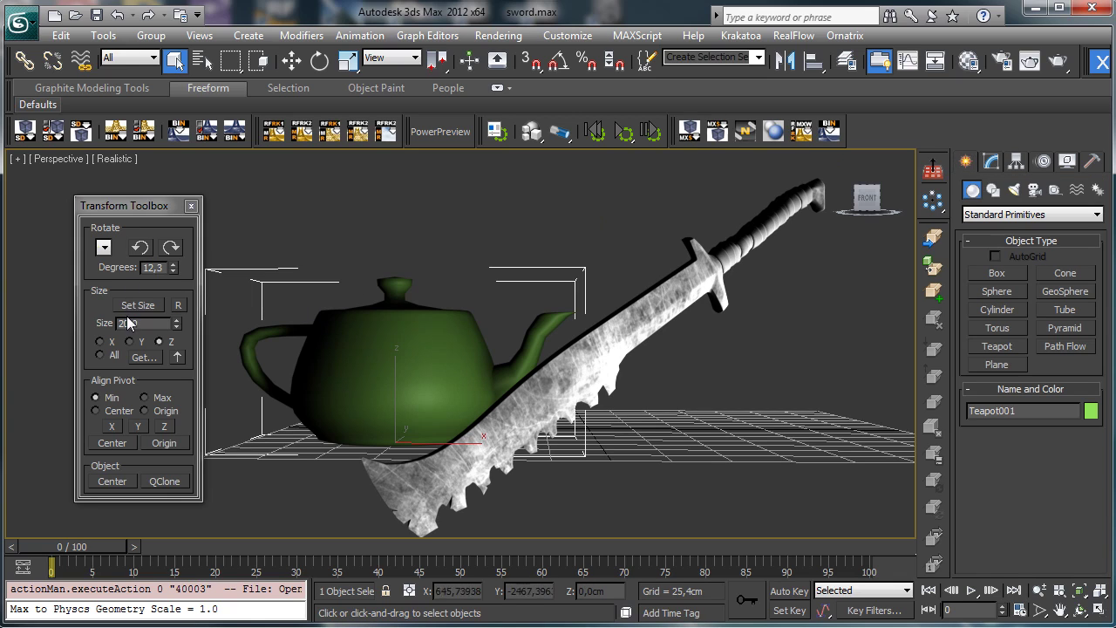
{"action": "left_click", "coordinate": [145, 358]}
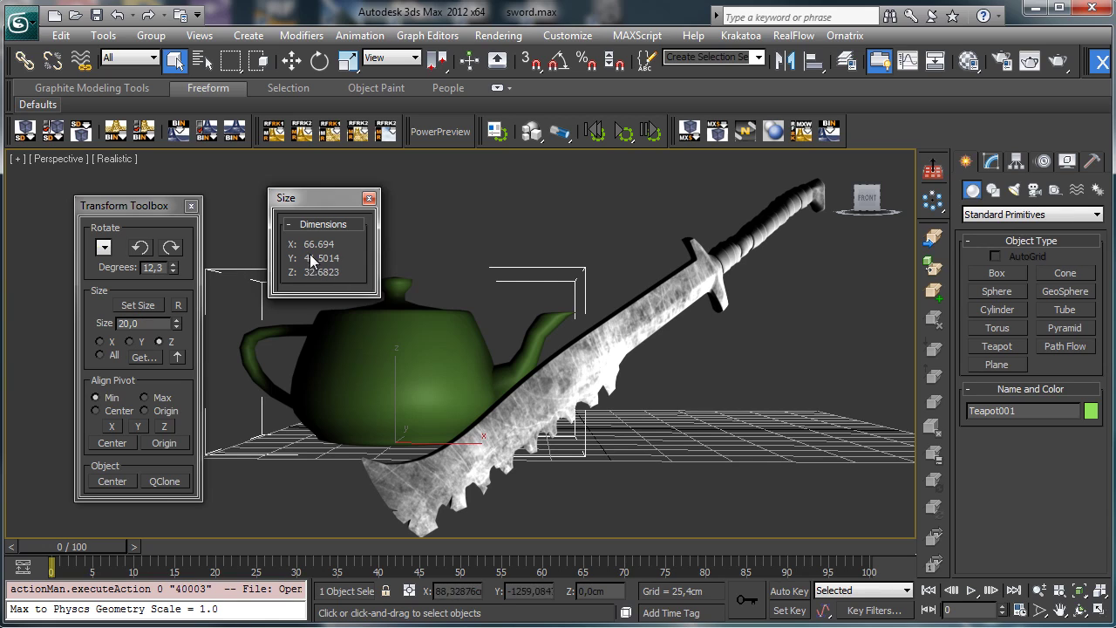
{"action": "left_click", "coordinate": [369, 198]}
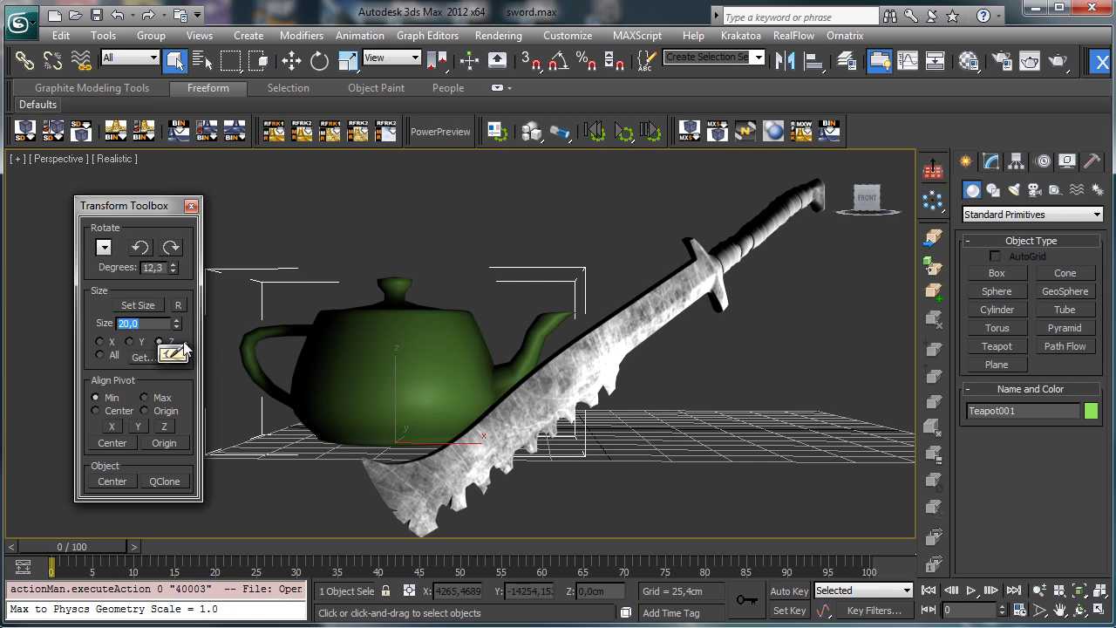
{"action": "left_click", "coordinate": [144, 358]}
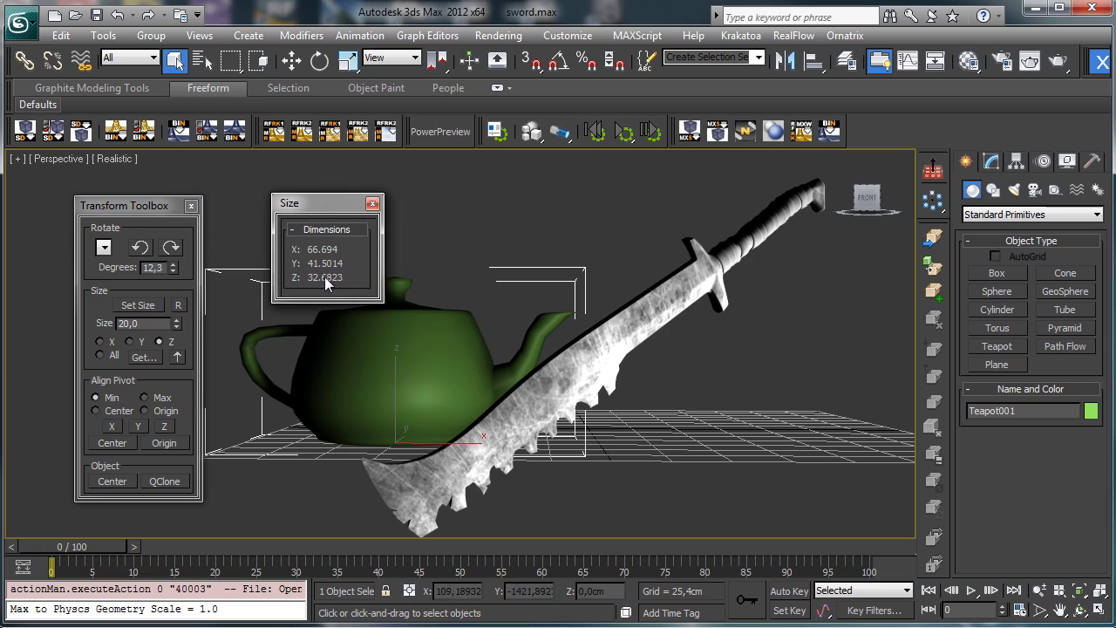
{"action": "left_click", "coordinate": [372, 203]}
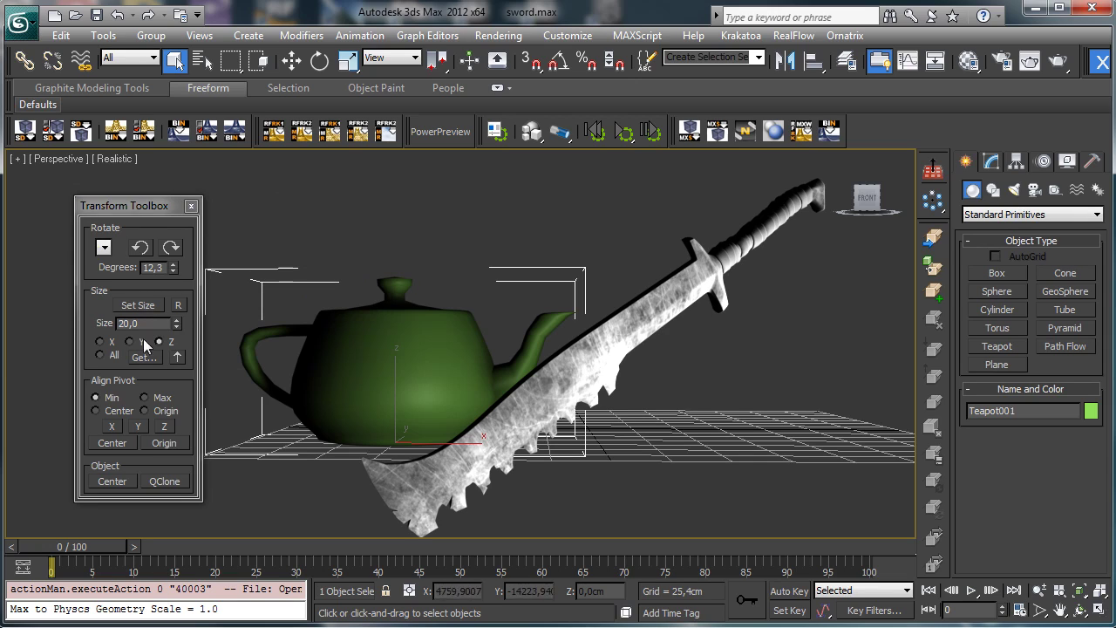
- Resize the teapot to 60 on all axes and check its new dimensions
{"action": "double_click", "coordinate": [139, 324]}
{"action": "type", "text": "60"}
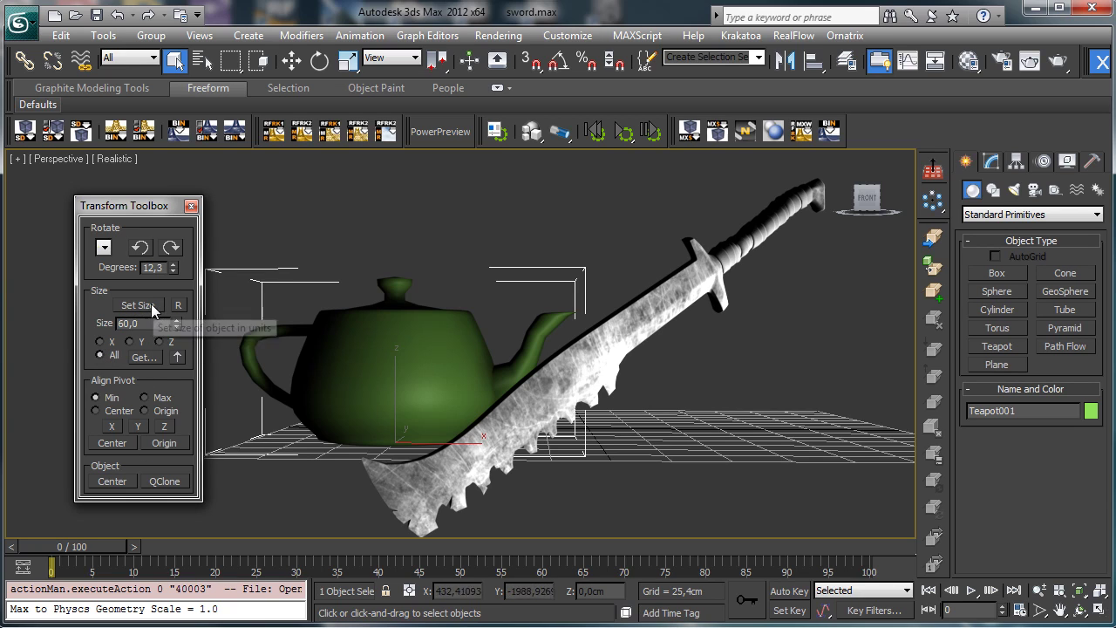
{"action": "left_click", "coordinate": [138, 304]}
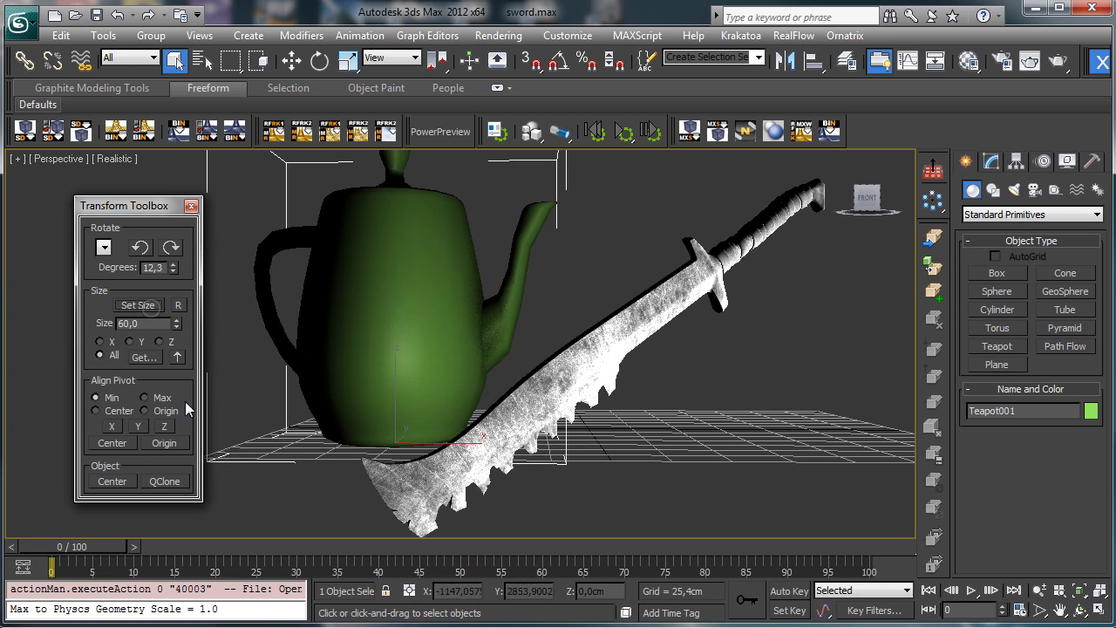
{"action": "left_click", "coordinate": [157, 357]}
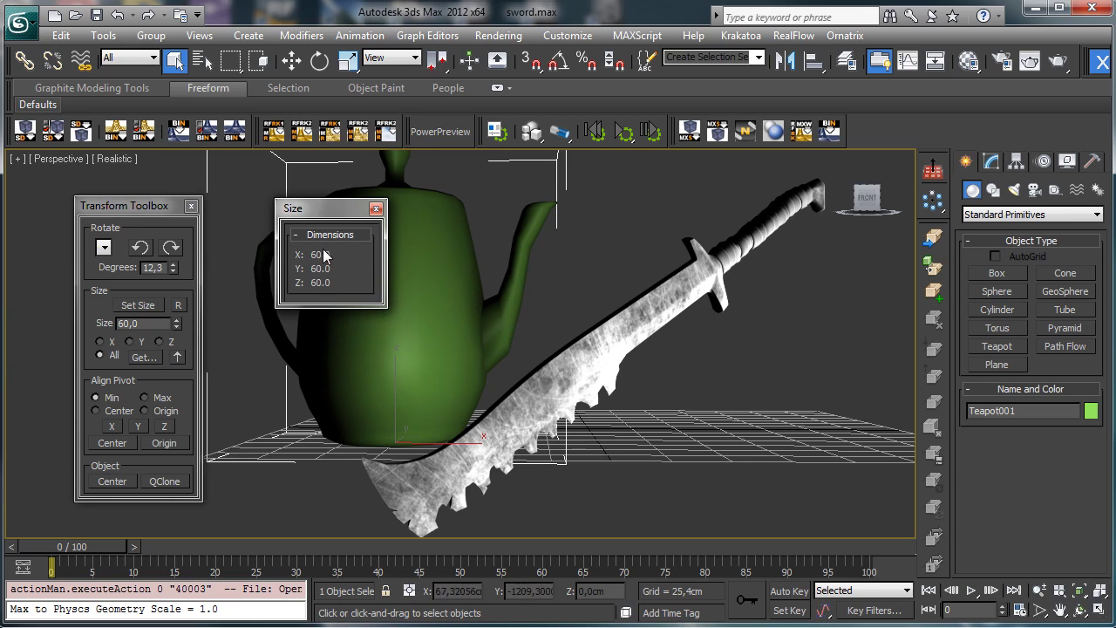
{"action": "left_click", "coordinate": [375, 208]}
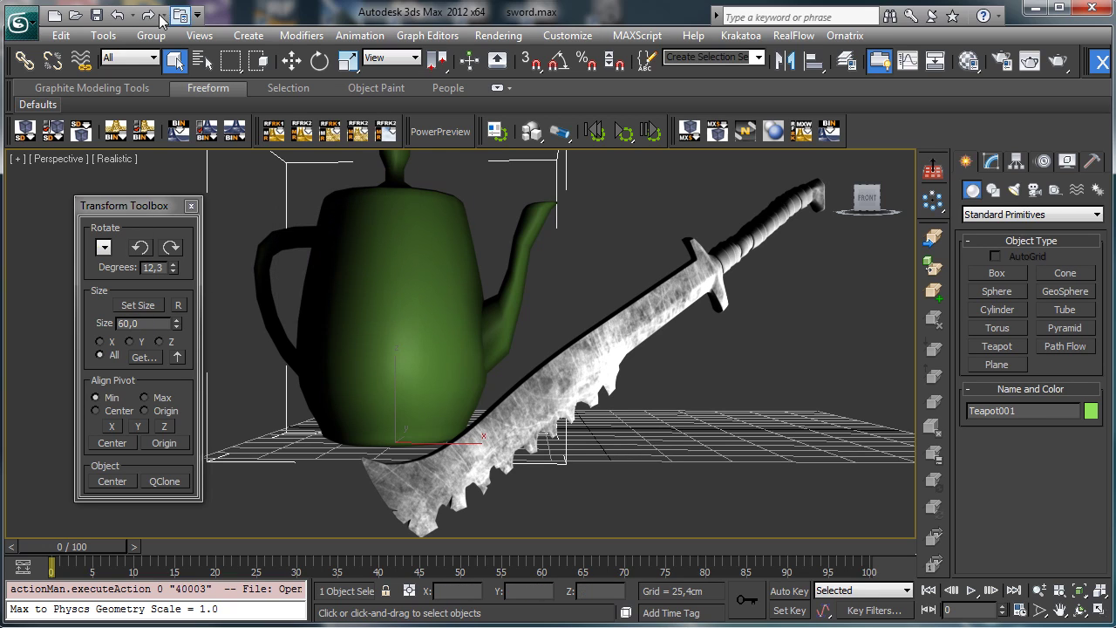
- Undo the uniform resize and stretch the teapot to 60 along Z only (66.694 × 41.5014 × 60)
{"action": "left_click", "coordinate": [117, 15]}
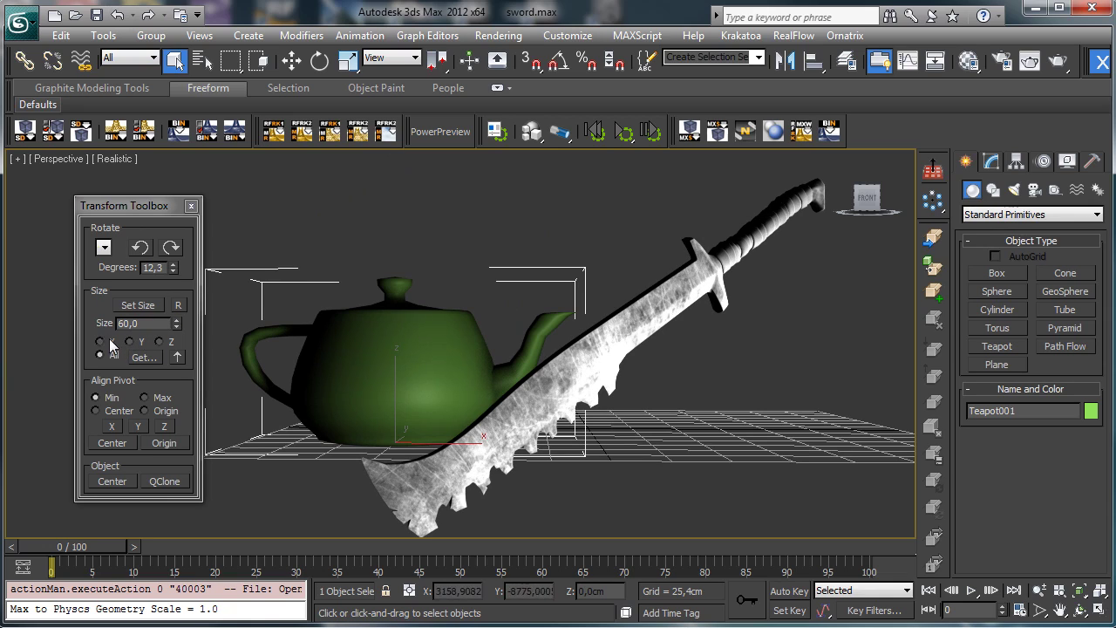
{"action": "left_click", "coordinate": [144, 357]}
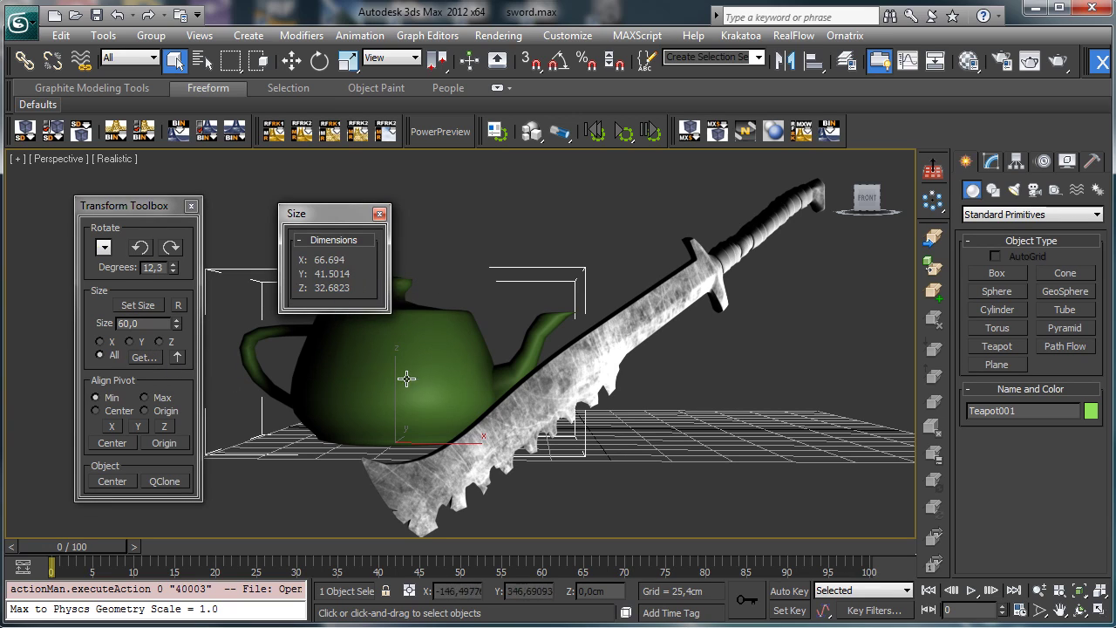
{"action": "left_click", "coordinate": [378, 214]}
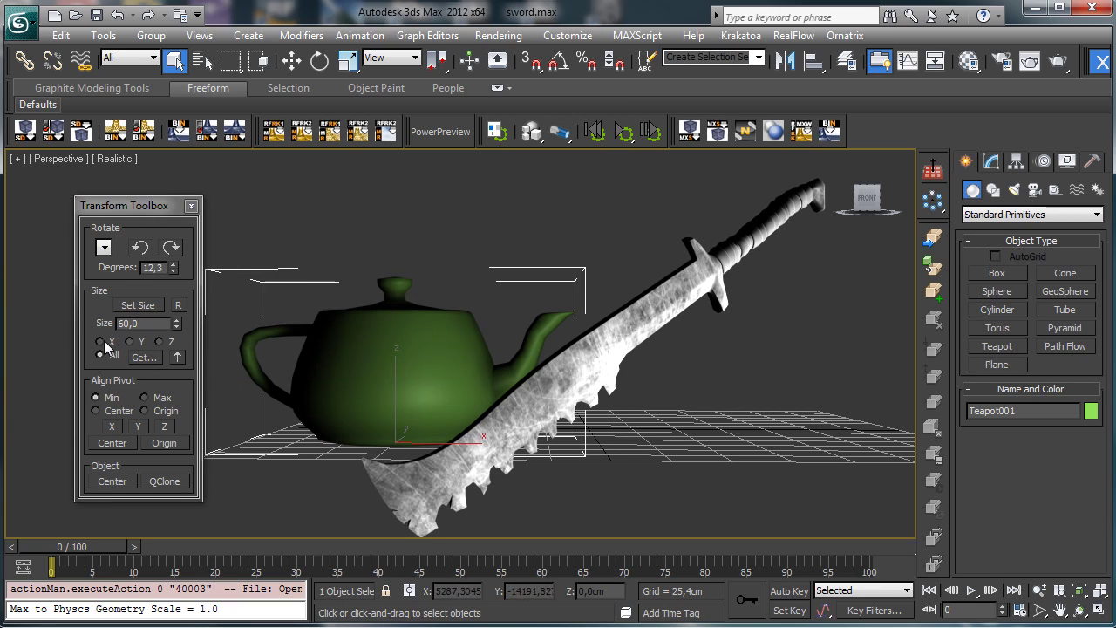
{"action": "left_click", "coordinate": [158, 341]}
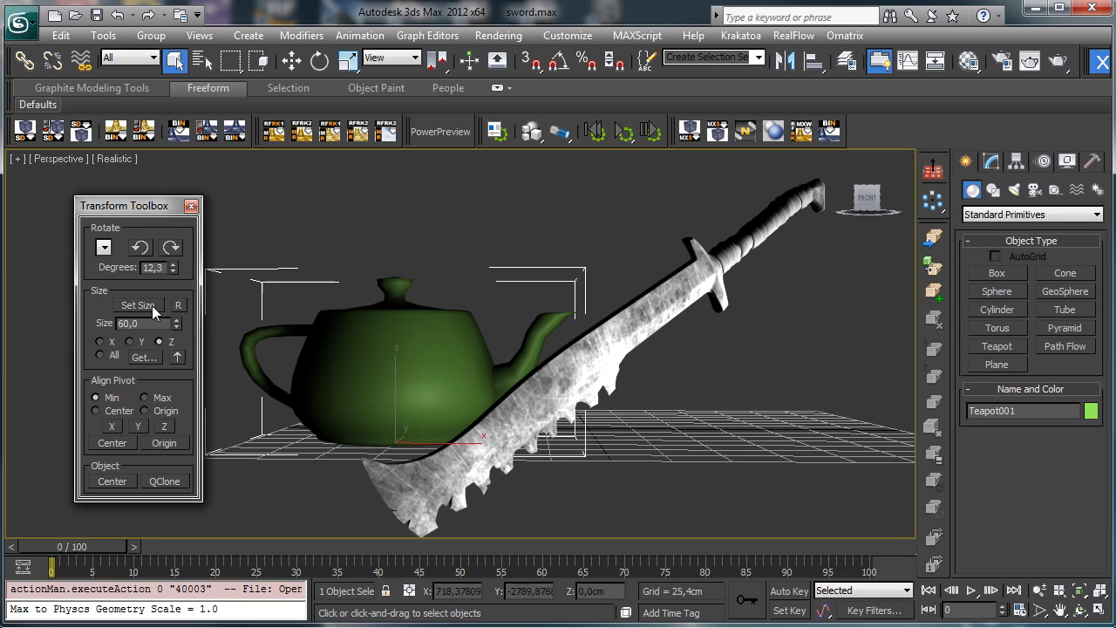
{"action": "left_click", "coordinate": [138, 304]}
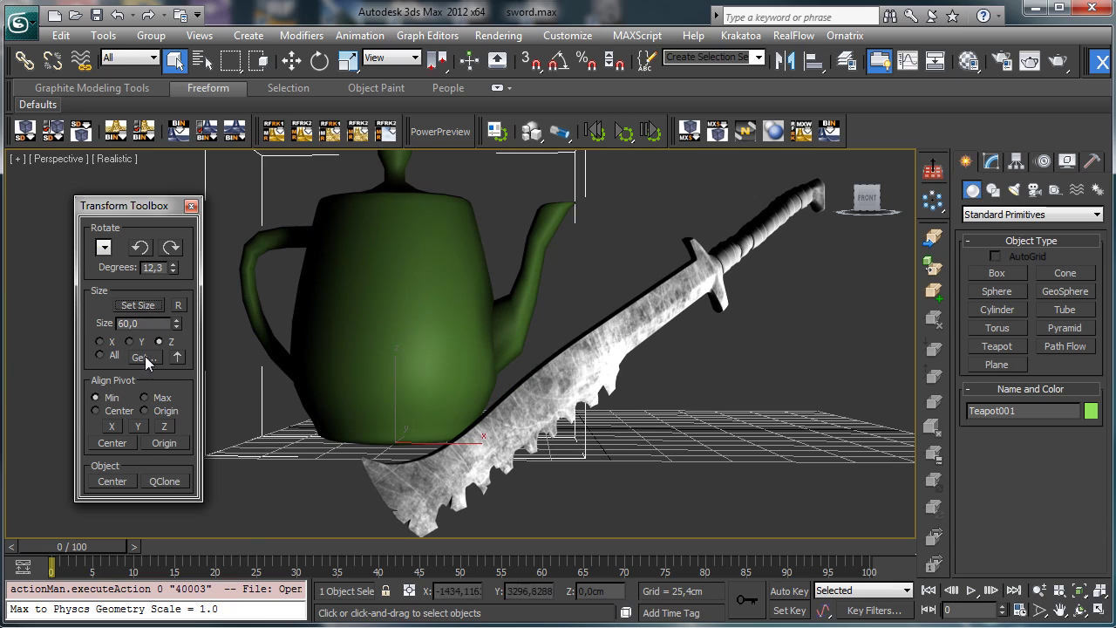
{"action": "left_click", "coordinate": [144, 358]}
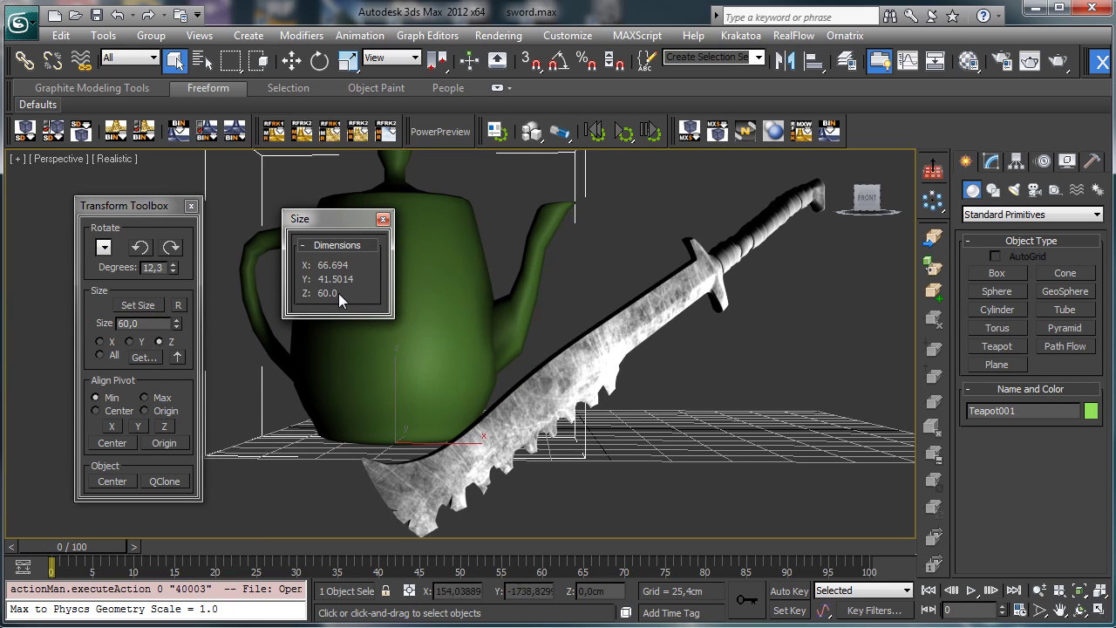
- Undo the Z stretch and load the teapot's Z, Y, then X size (66,69403) into Size
{"action": "left_click", "coordinate": [383, 219]}
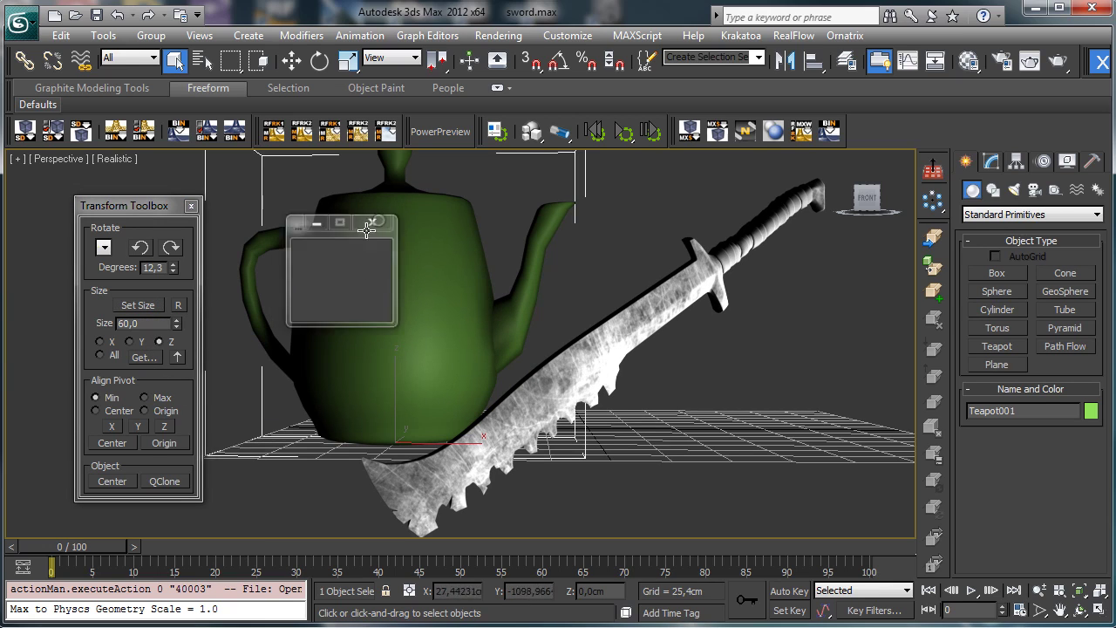
{"action": "left_click", "coordinate": [116, 15]}
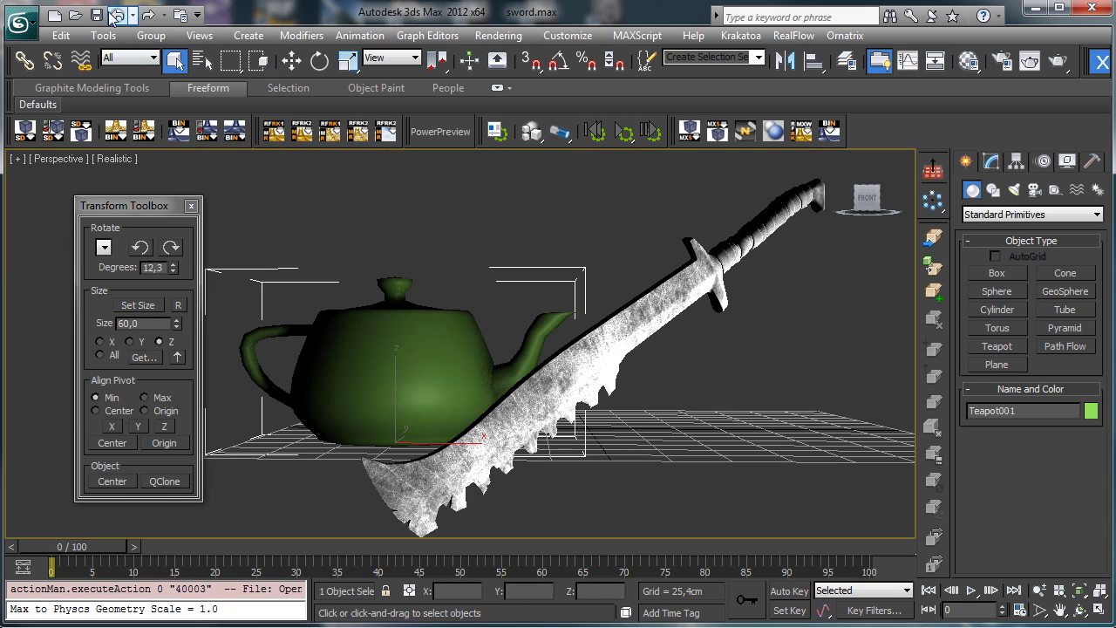
{"action": "left_click", "coordinate": [178, 361]}
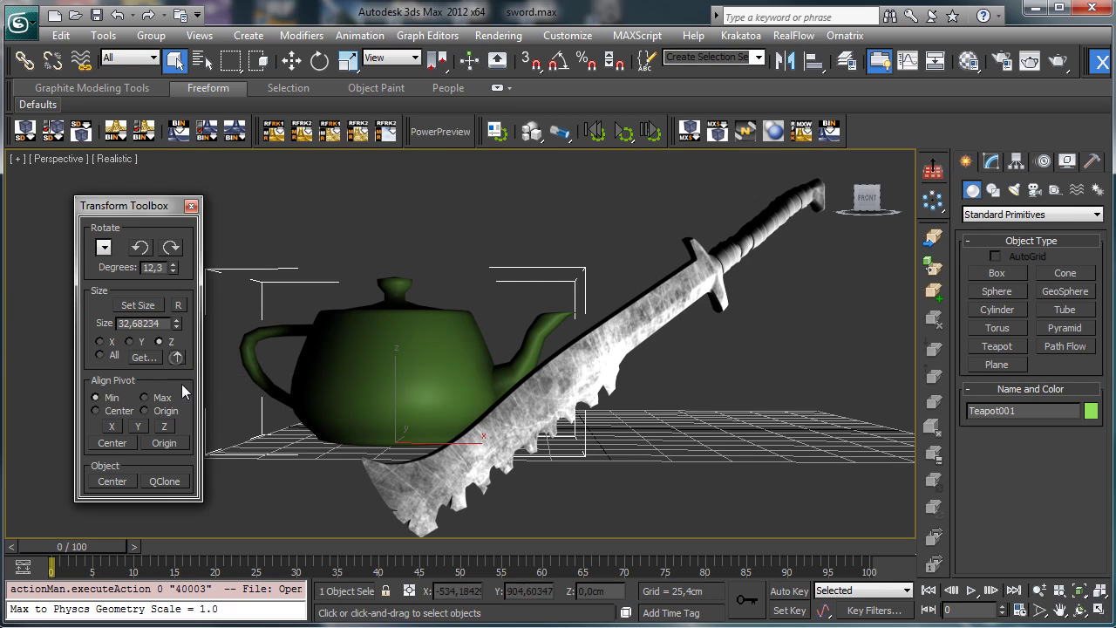
{"action": "left_click", "coordinate": [159, 341]}
{"action": "left_click", "coordinate": [144, 357]}
{"action": "left_click", "coordinate": [98, 341]}
{"action": "left_click", "coordinate": [178, 362]}
{"action": "right_click", "coordinate": [142, 357]}
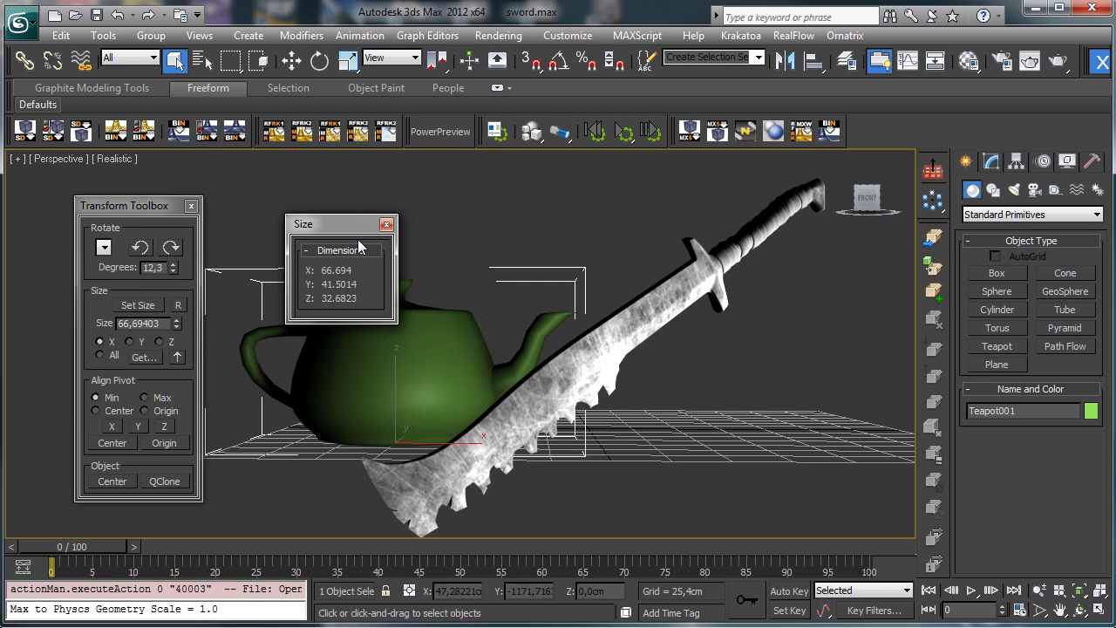
{"action": "left_click", "coordinate": [386, 224]}
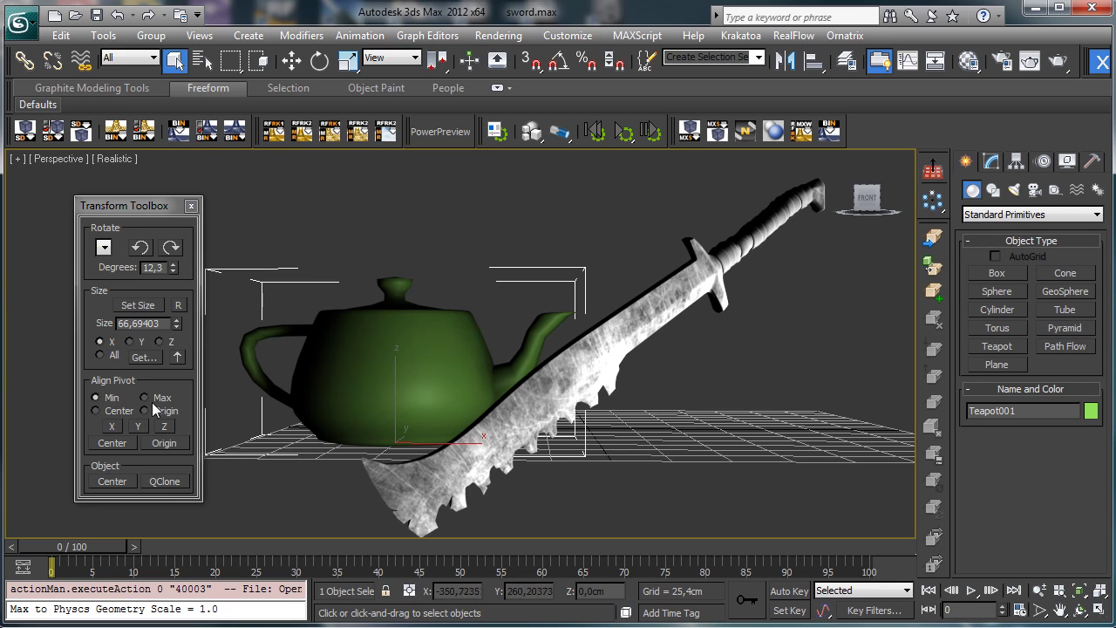
- Test Min and Center pivot alignments on the teapot across the X, Y and Z axes
{"action": "left_click", "coordinate": [112, 442]}
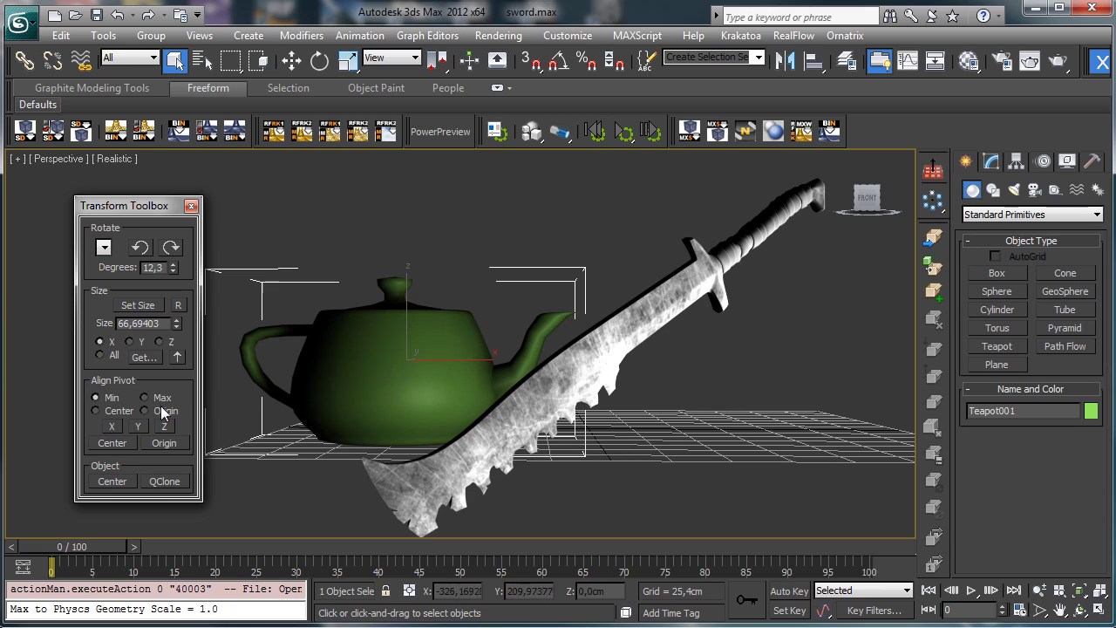
{"action": "left_click", "coordinate": [116, 426]}
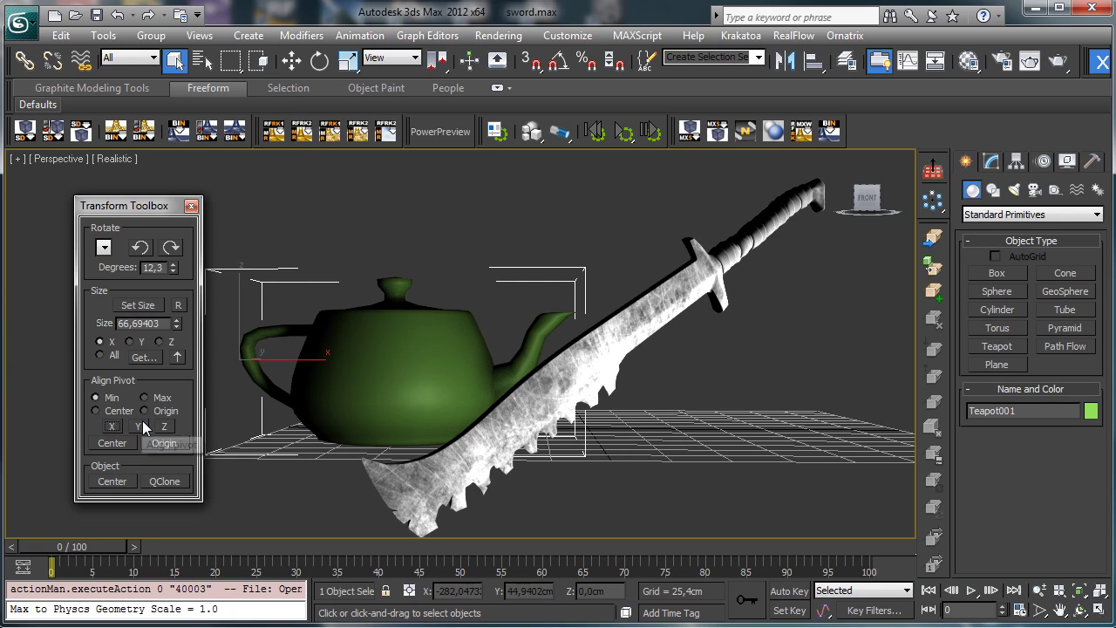
{"action": "left_click", "coordinate": [138, 425]}
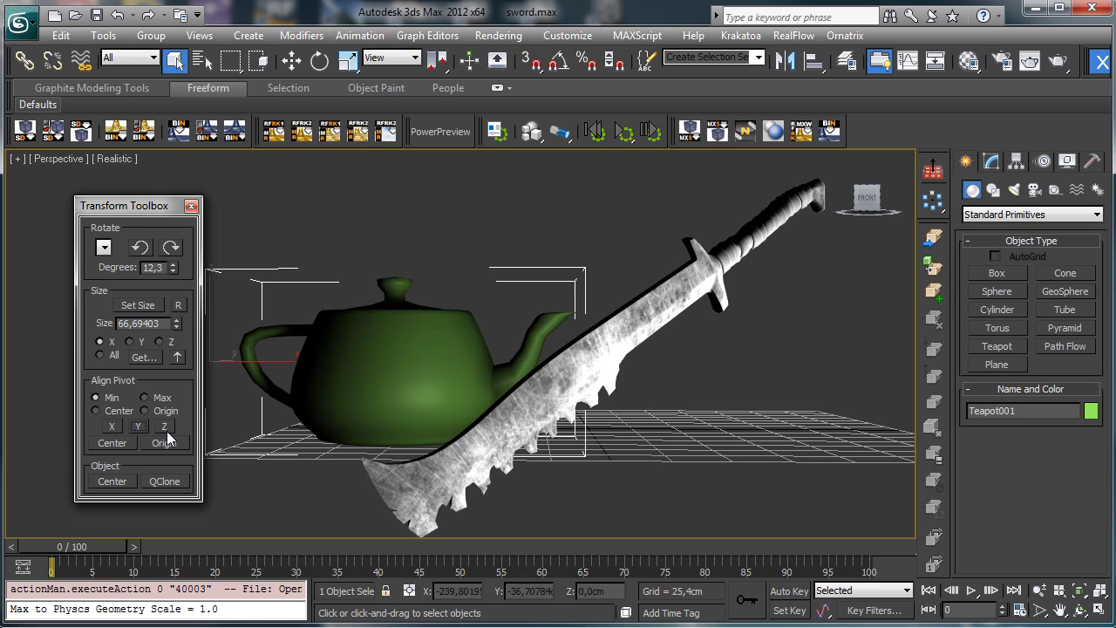
{"action": "left_click", "coordinate": [164, 426]}
{"action": "left_click", "coordinate": [163, 442]}
{"action": "left_click", "coordinate": [115, 410]}
{"action": "left_click", "coordinate": [111, 426]}
{"action": "left_click", "coordinate": [130, 431]}
- Try Max and Origin pivot alignments, re-centre the teapot's pivot, then select the sword
{"action": "left_click", "coordinate": [145, 398]}
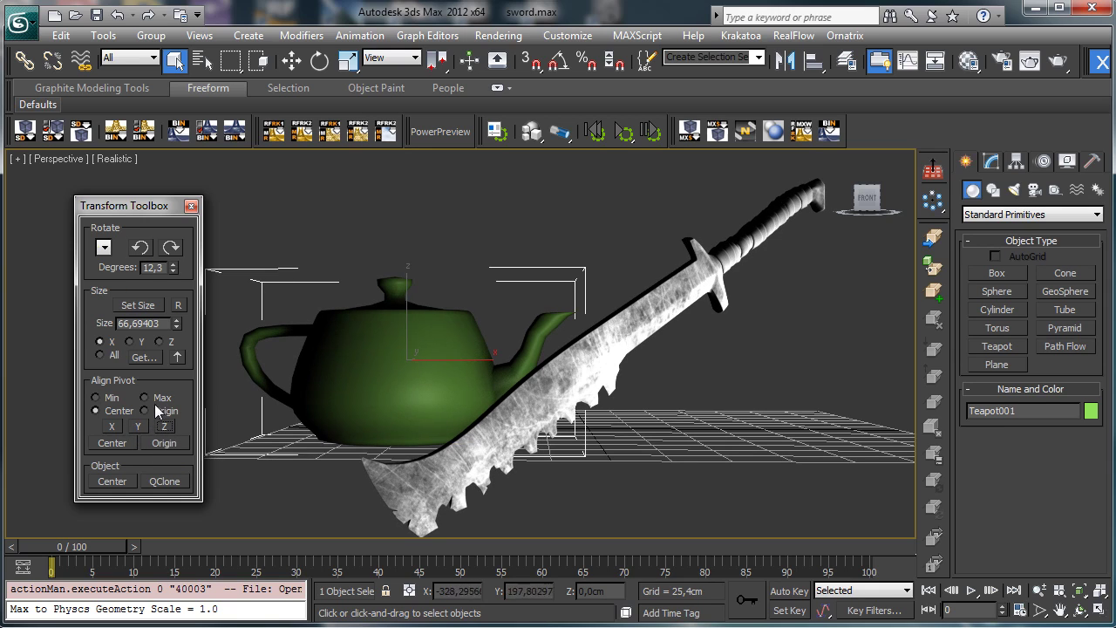
{"action": "left_click", "coordinate": [162, 426]}
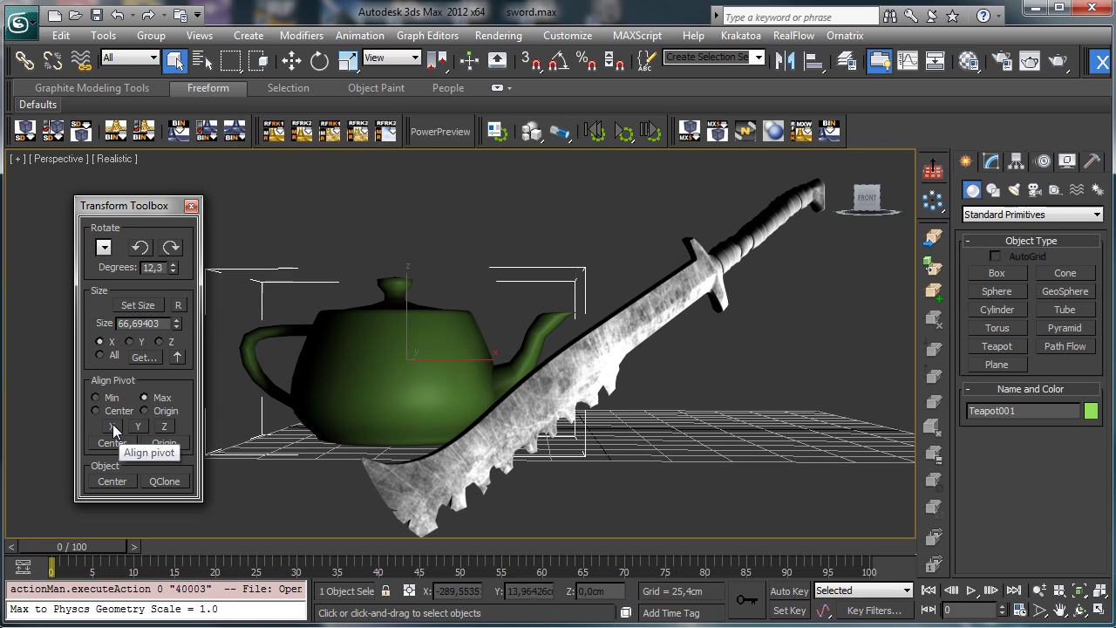
{"action": "left_click", "coordinate": [114, 428]}
{"action": "left_click", "coordinate": [136, 427]}
{"action": "left_click", "coordinate": [145, 410]}
{"action": "left_click", "coordinate": [137, 427]}
{"action": "left_click", "coordinate": [110, 426]}
{"action": "left_click", "coordinate": [164, 426]}
{"action": "left_click", "coordinate": [162, 445]}
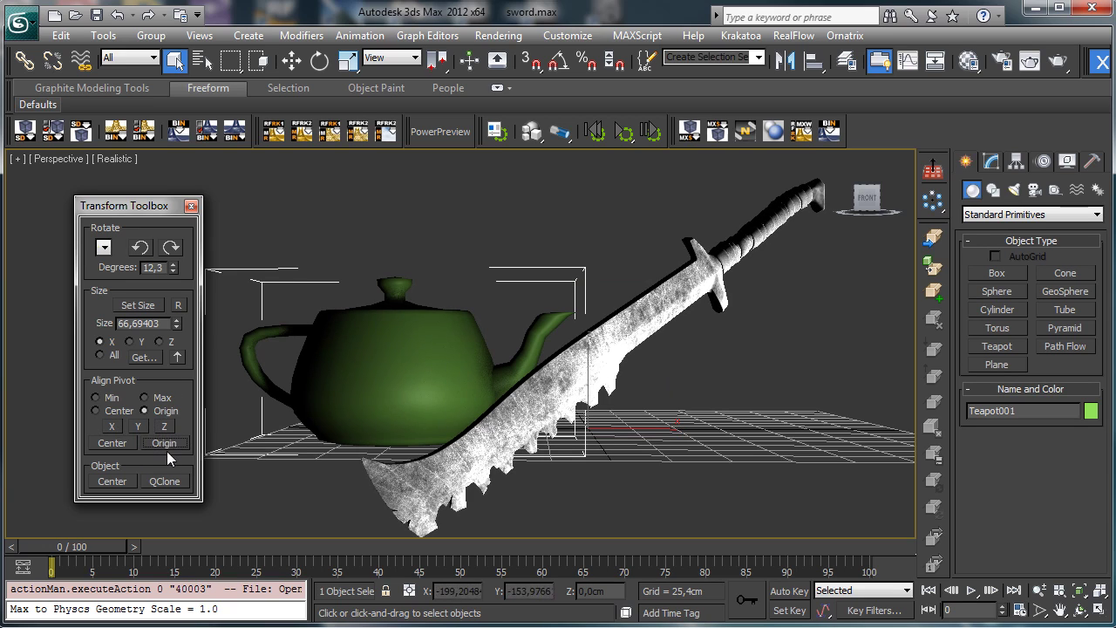
{"action": "left_click", "coordinate": [108, 442]}
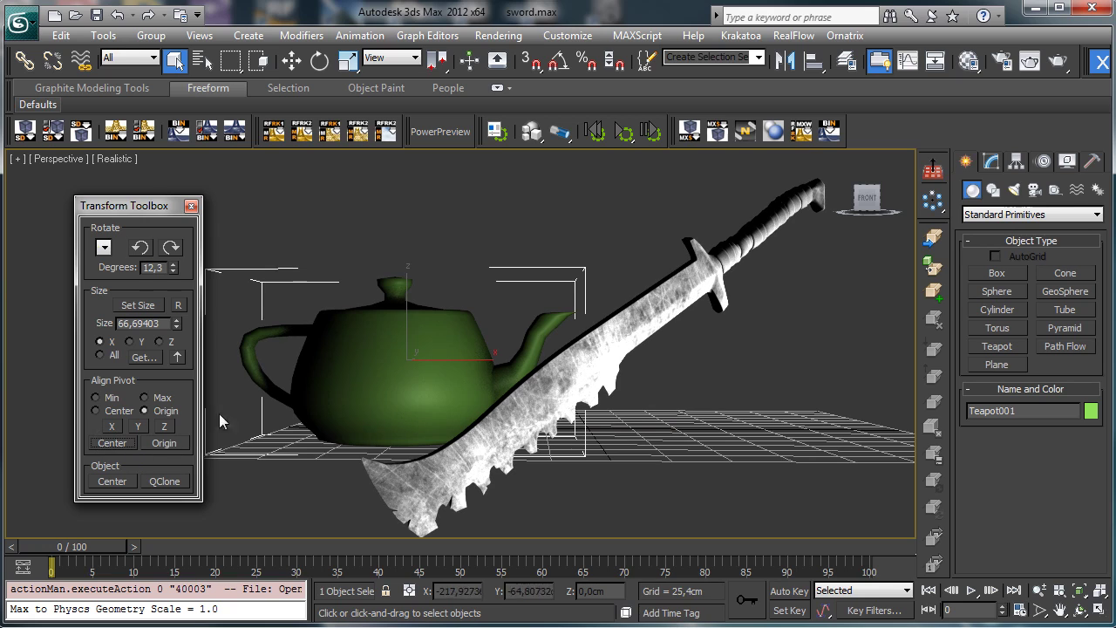
{"action": "left_click", "coordinate": [635, 312]}
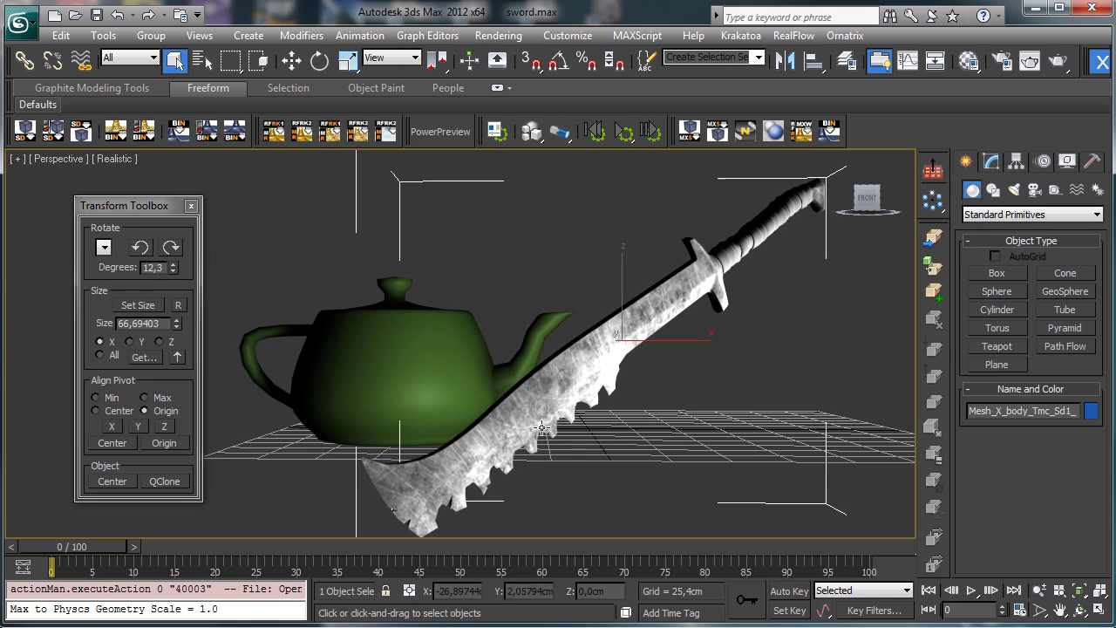
{"action": "left_click", "coordinate": [164, 443]}
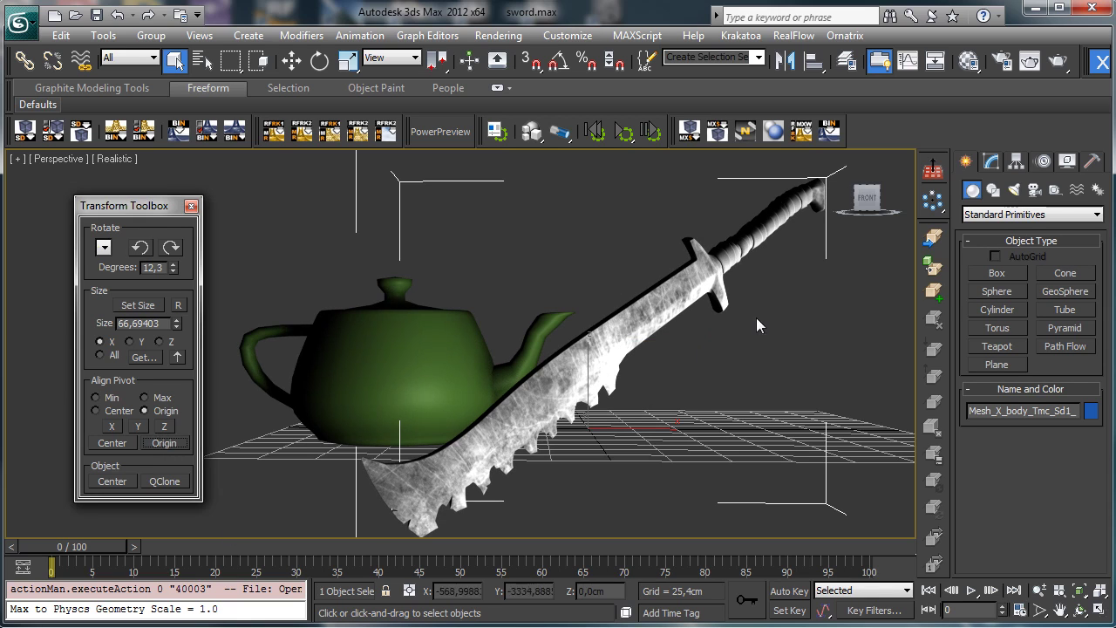
{"action": "left_click", "coordinate": [116, 15]}
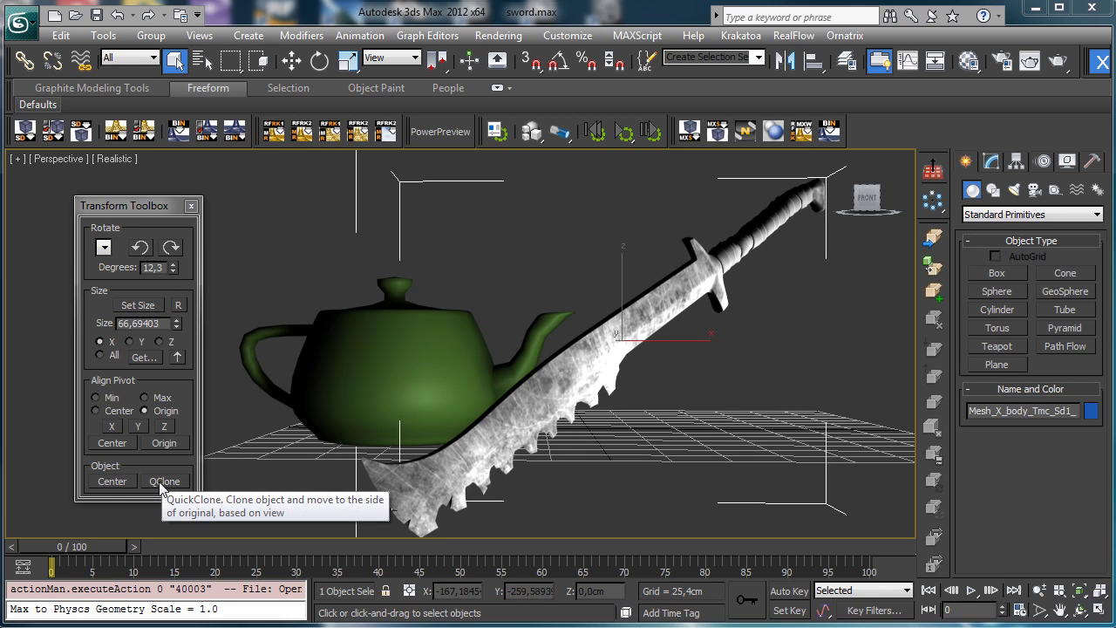
{"action": "left_click", "coordinate": [111, 482]}
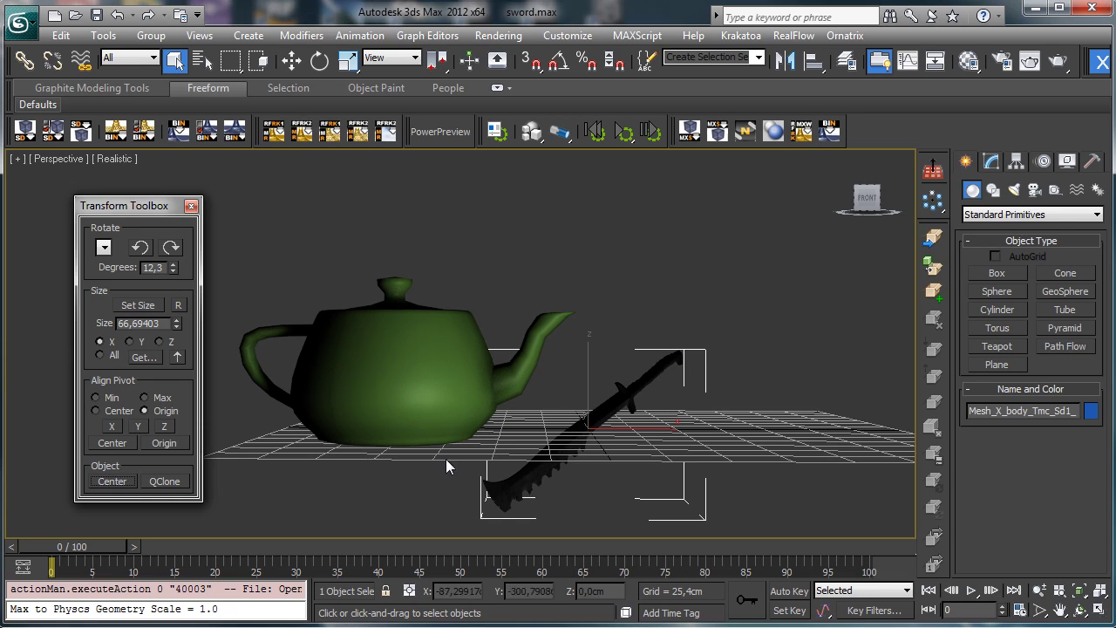
{"action": "left_click", "coordinate": [118, 15]}
{"action": "left_click", "coordinate": [388, 398]}
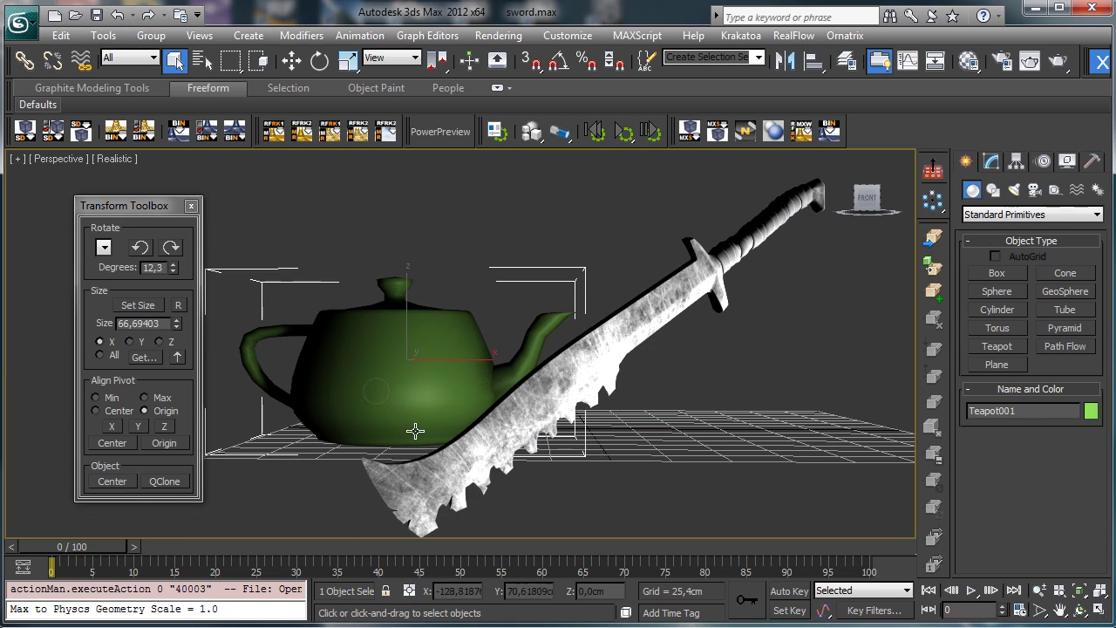
{"action": "left_click", "coordinate": [1079, 609]}
{"action": "left_click_drag", "start_coordinate": [423, 367], "coordinate": [511, 430]}
{"action": "left_click", "coordinate": [174, 61]}
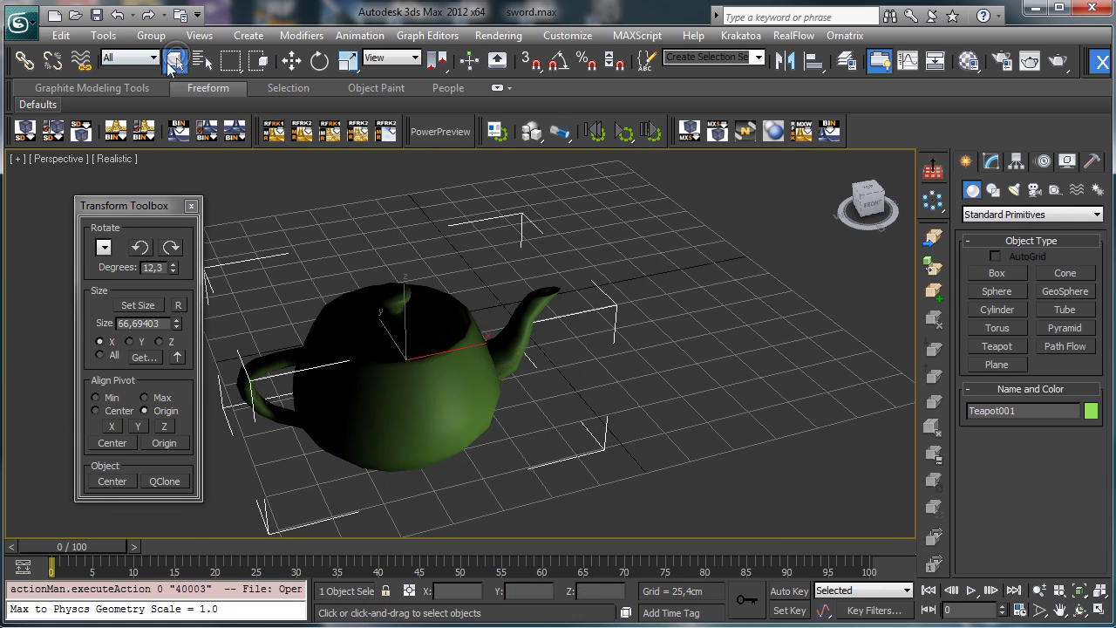
{"action": "left_click", "coordinate": [103, 485]}
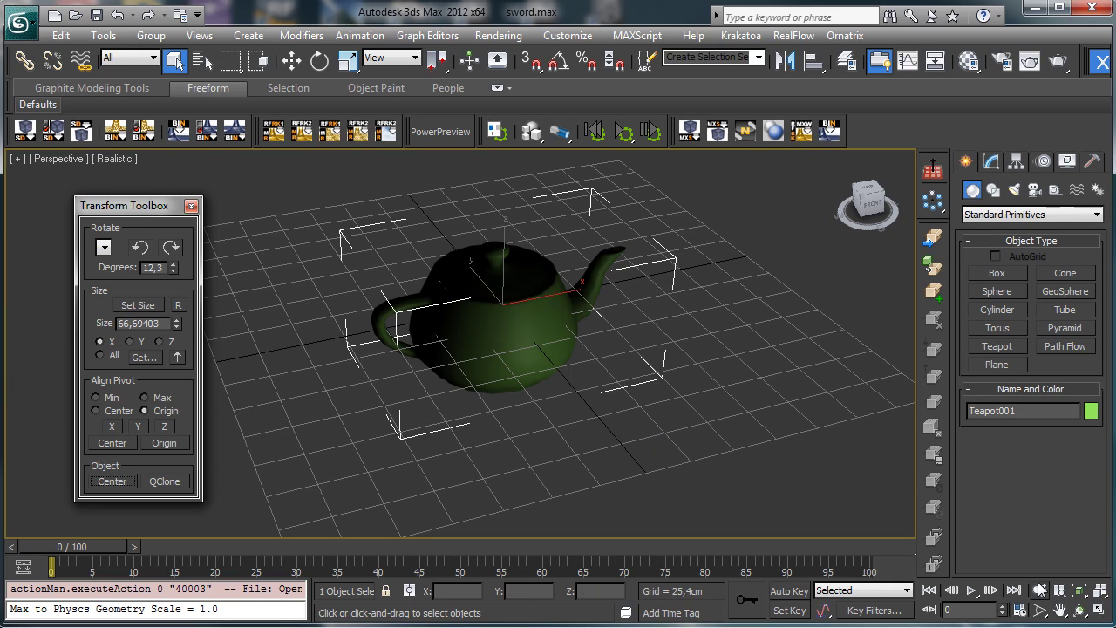
{"action": "left_click", "coordinate": [119, 21]}
{"action": "left_click", "coordinate": [119, 19]}
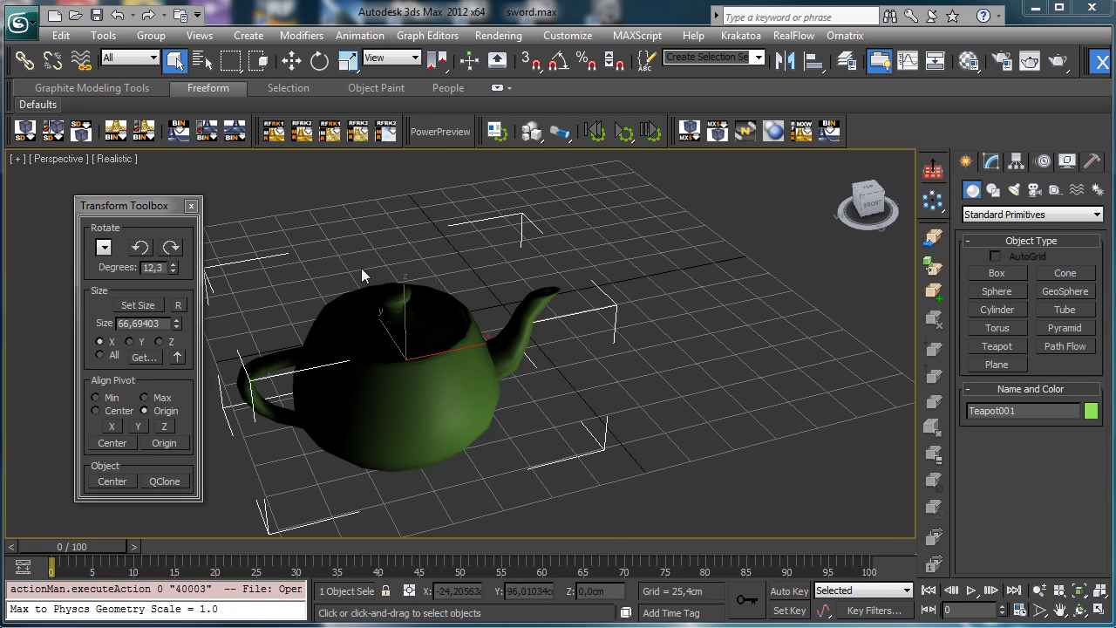
- QClone the teapot twice into Teapot002 and Teapot003, orbiting the perspective view between clones
{"action": "left_click", "coordinate": [178, 486]}
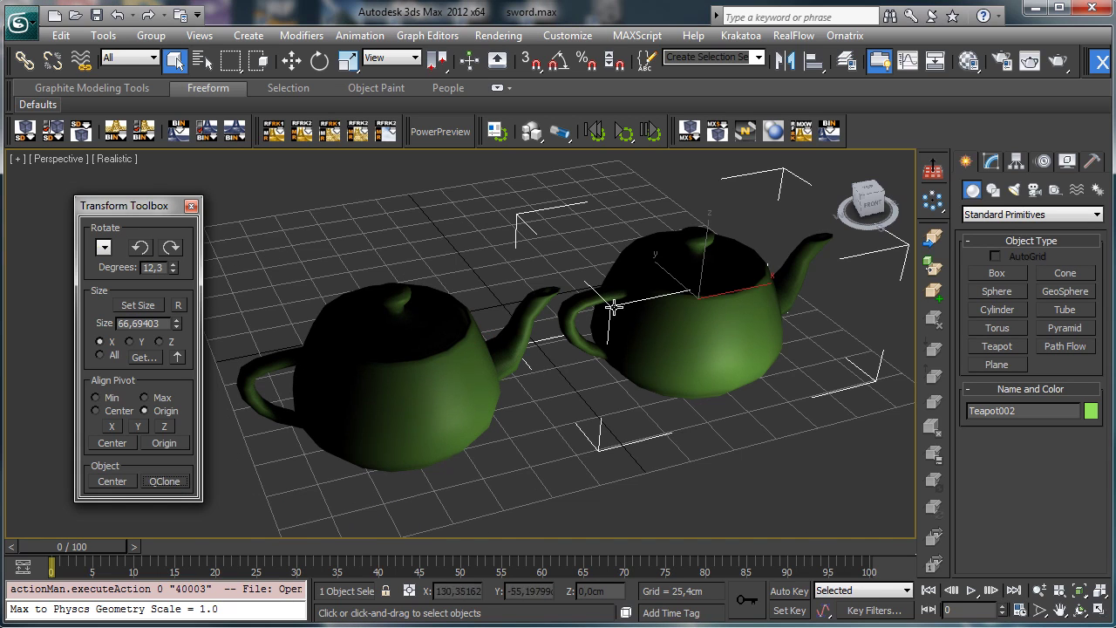
{"action": "left_click", "coordinate": [1079, 609]}
{"action": "left_click_drag", "start_coordinate": [402, 355], "coordinate": [192, 360]}
{"action": "left_click", "coordinate": [167, 481]}
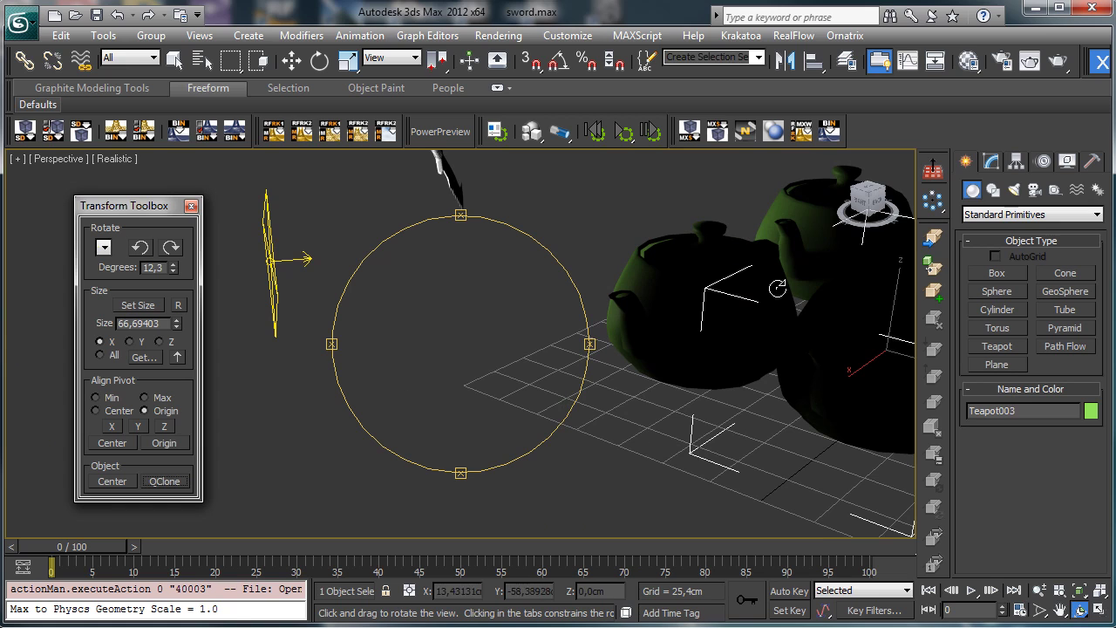
{"action": "left_click_drag", "start_coordinate": [764, 324], "coordinate": [859, 431]}
- Frame the teapot in the Front view of the four-view layout and QClone it again
{"action": "left_click", "coordinate": [1100, 610]}
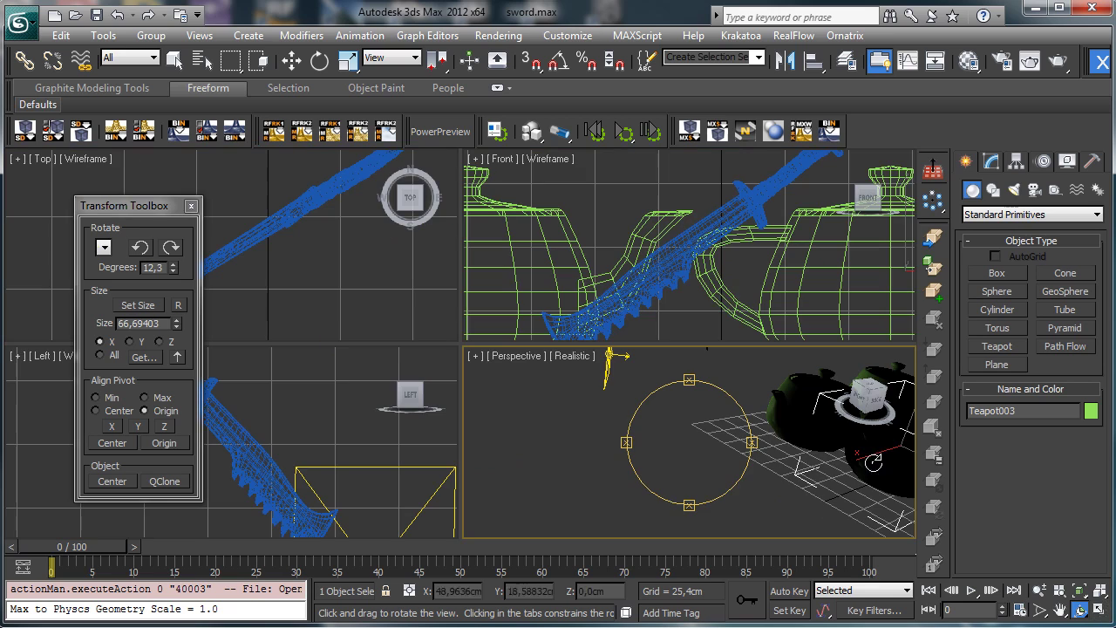
{"action": "right_click", "coordinate": [741, 283]}
{"action": "left_click", "coordinate": [1078, 590]}
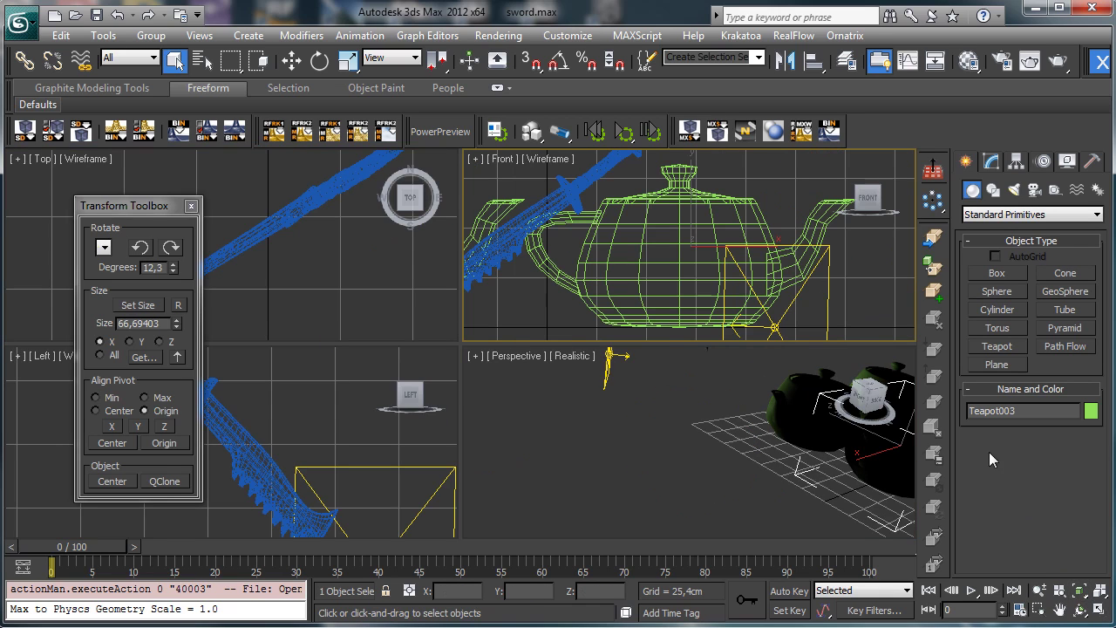
{"action": "left_click", "coordinate": [1038, 590]}
{"action": "left_click_drag", "start_coordinate": [820, 318], "coordinate": [801, 401]}
{"action": "left_click", "coordinate": [164, 481]}
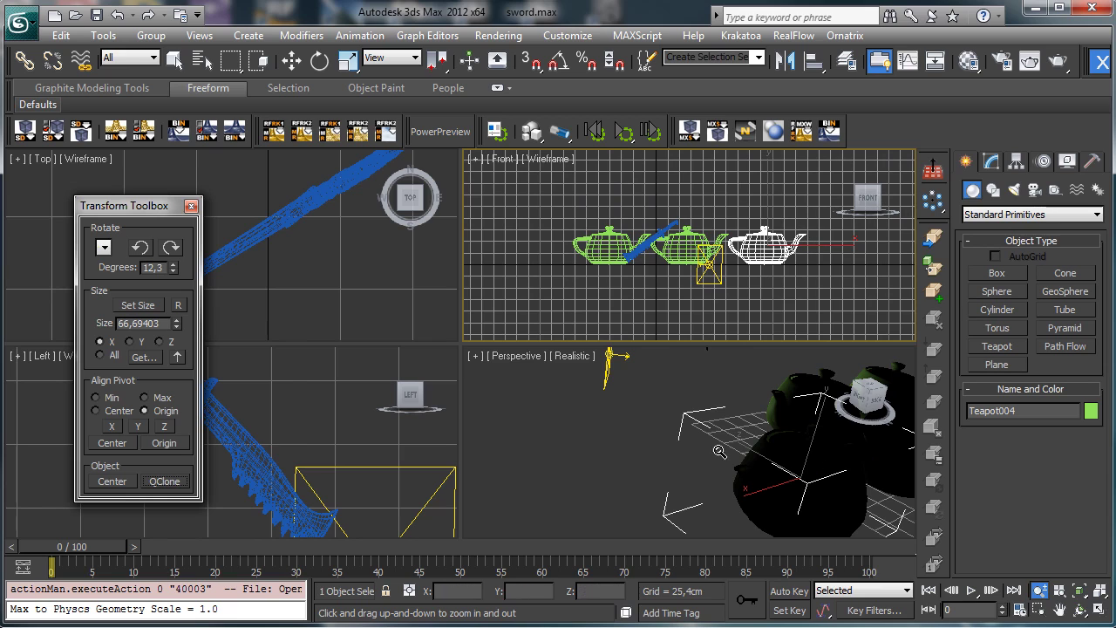
- Maximize the Perspective view and QClone twice more, up to Teapot006, orbiting around the stack
{"action": "right_click", "coordinate": [588, 445]}
{"action": "left_click", "coordinate": [1099, 610]}
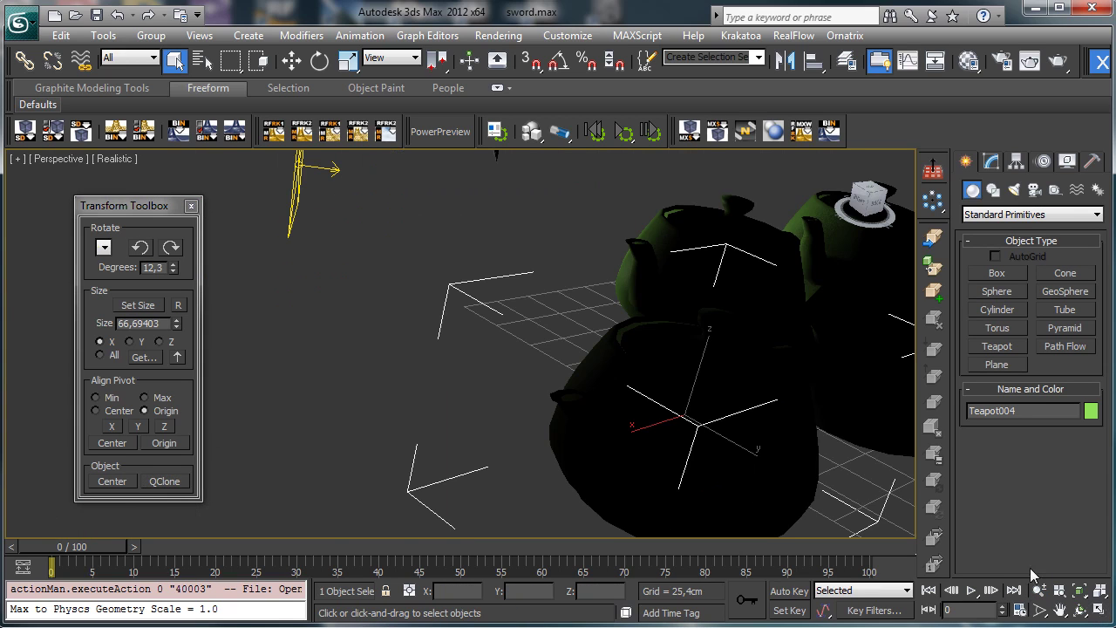
{"action": "left_click", "coordinate": [1081, 610]}
{"action": "left_click_drag", "start_coordinate": [444, 351], "coordinate": [475, 410]}
{"action": "left_click", "coordinate": [1079, 590]}
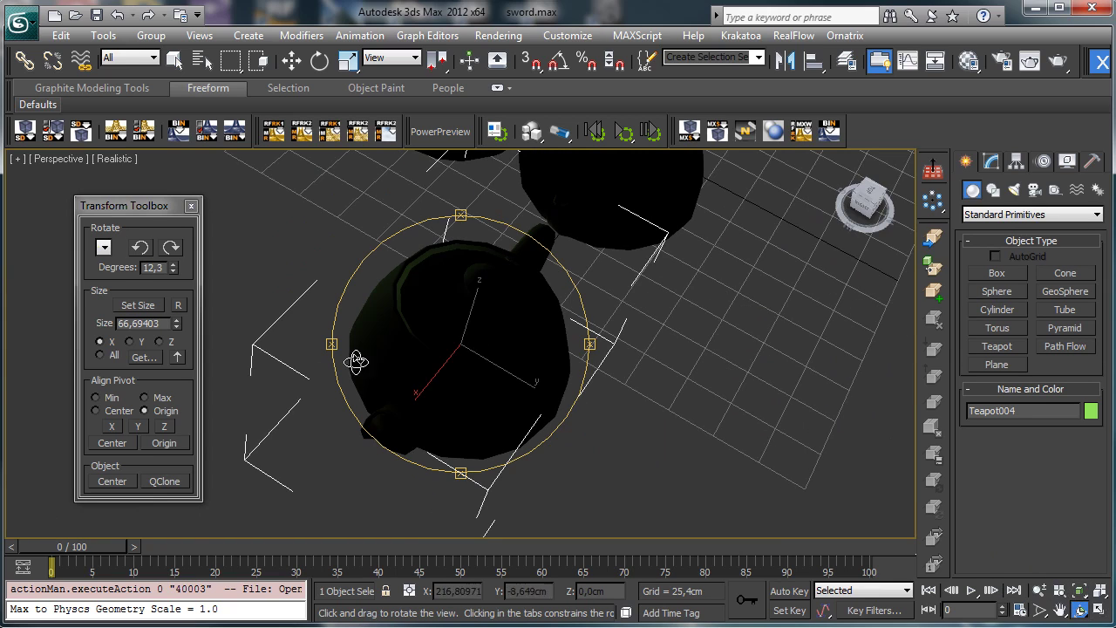
{"action": "left_click", "coordinate": [165, 481]}
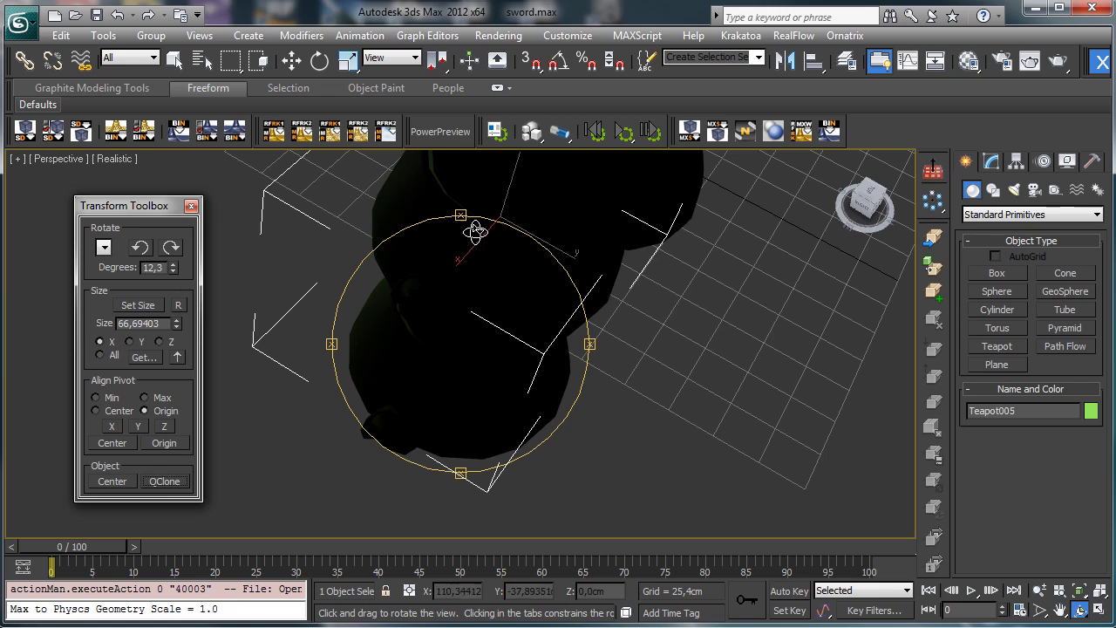
{"action": "left_click_drag", "start_coordinate": [438, 329], "coordinate": [346, 268]}
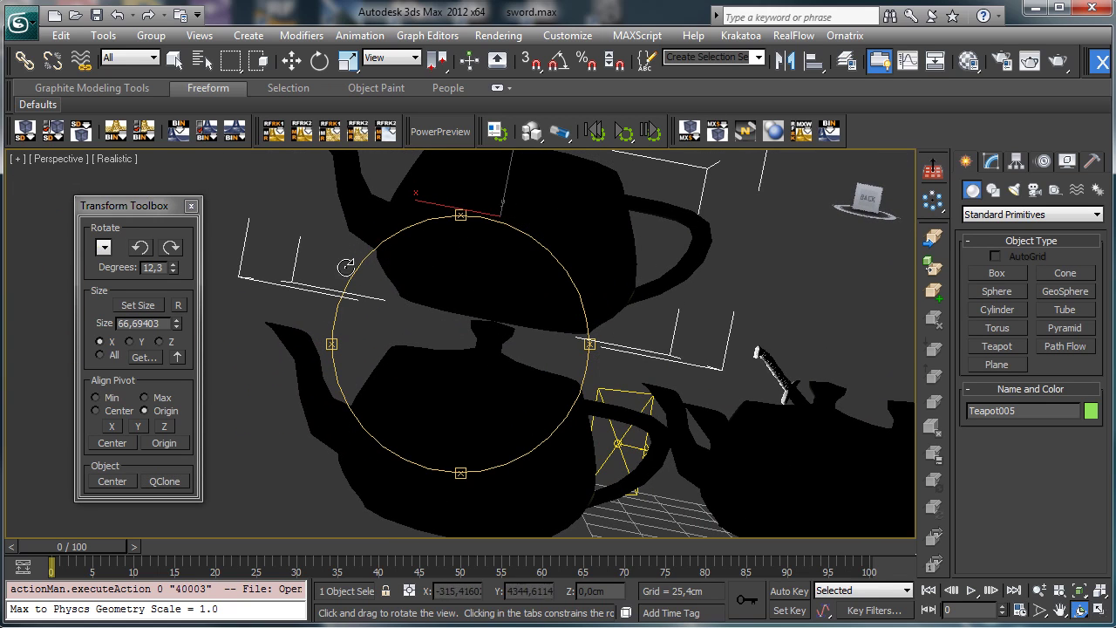
{"action": "left_click", "coordinate": [168, 480]}
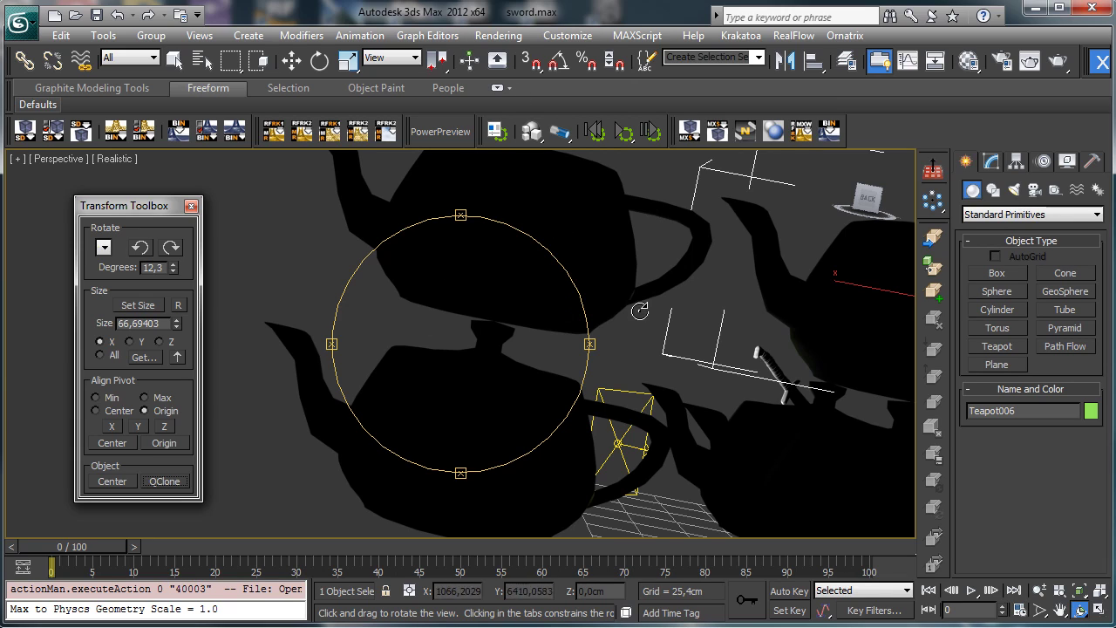
{"action": "left_click_drag", "start_coordinate": [514, 373], "coordinate": [663, 396]}
- Zoom out and pan the perspective view to centre all six green teapots, then resume object selection
{"action": "left_click", "coordinate": [1040, 590]}
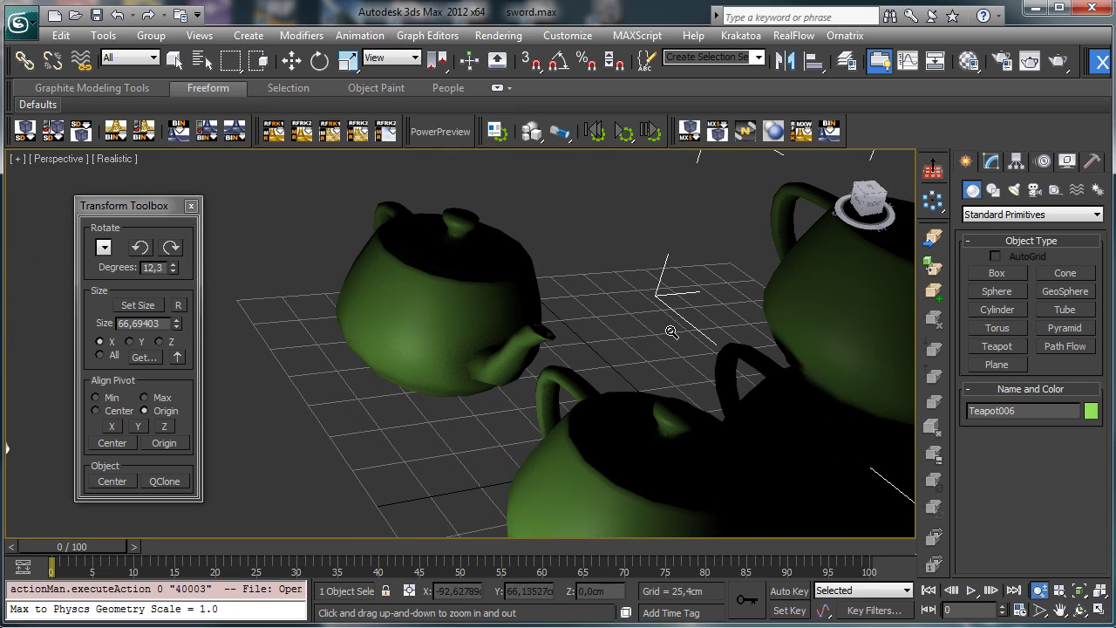
{"action": "left_click_drag", "start_coordinate": [672, 332], "coordinate": [749, 436]}
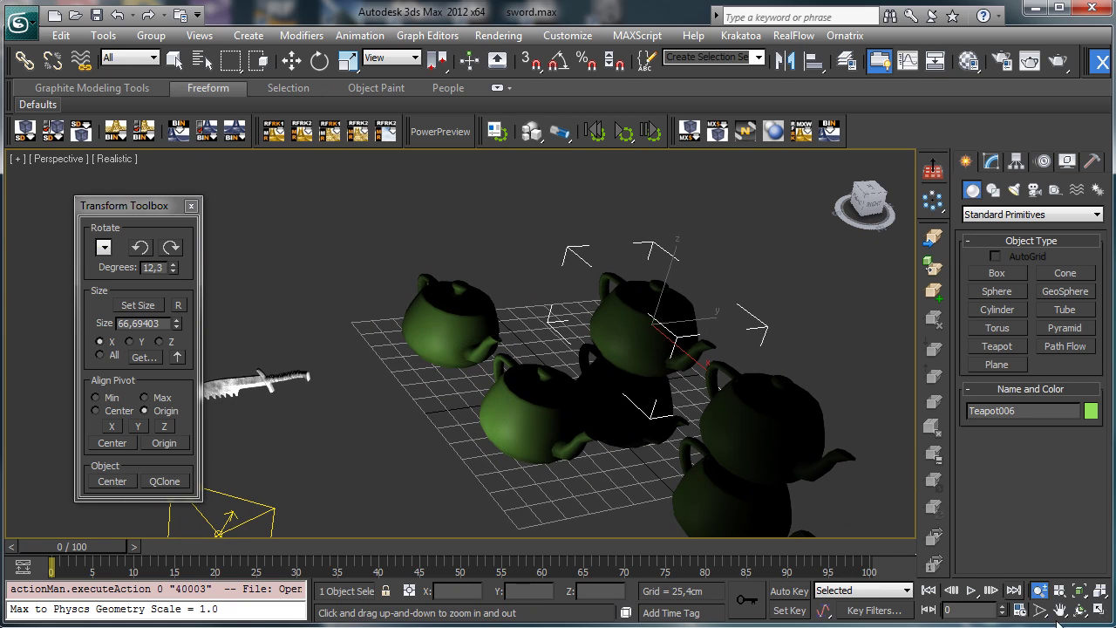
{"action": "left_click", "coordinate": [1061, 610]}
{"action": "left_click_drag", "start_coordinate": [652, 399], "coordinate": [520, 410]}
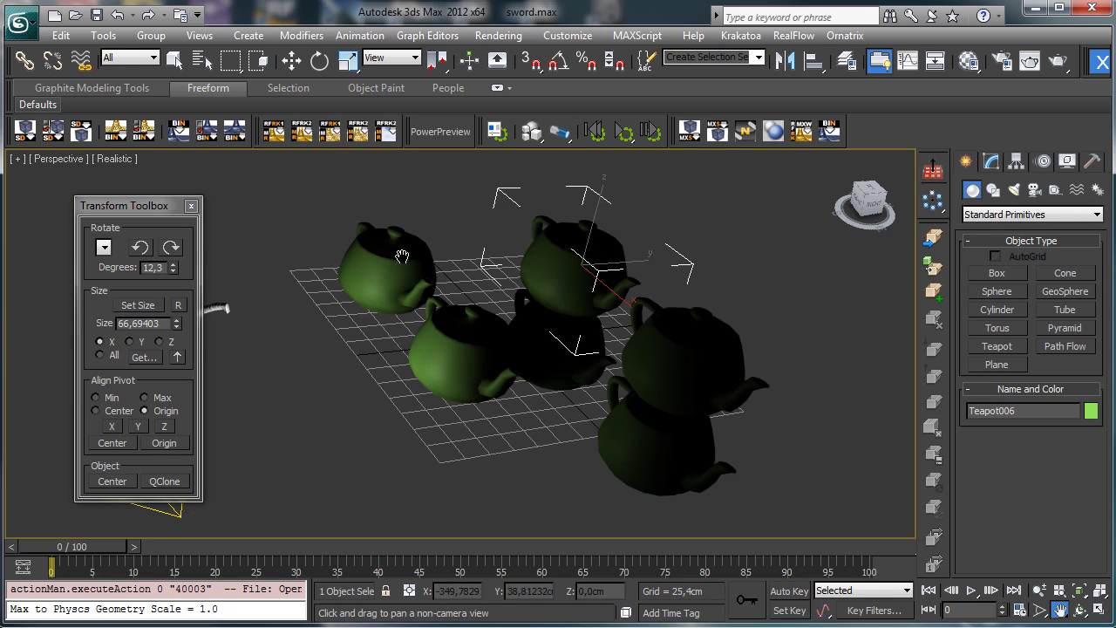
{"action": "left_click", "coordinate": [175, 59]}
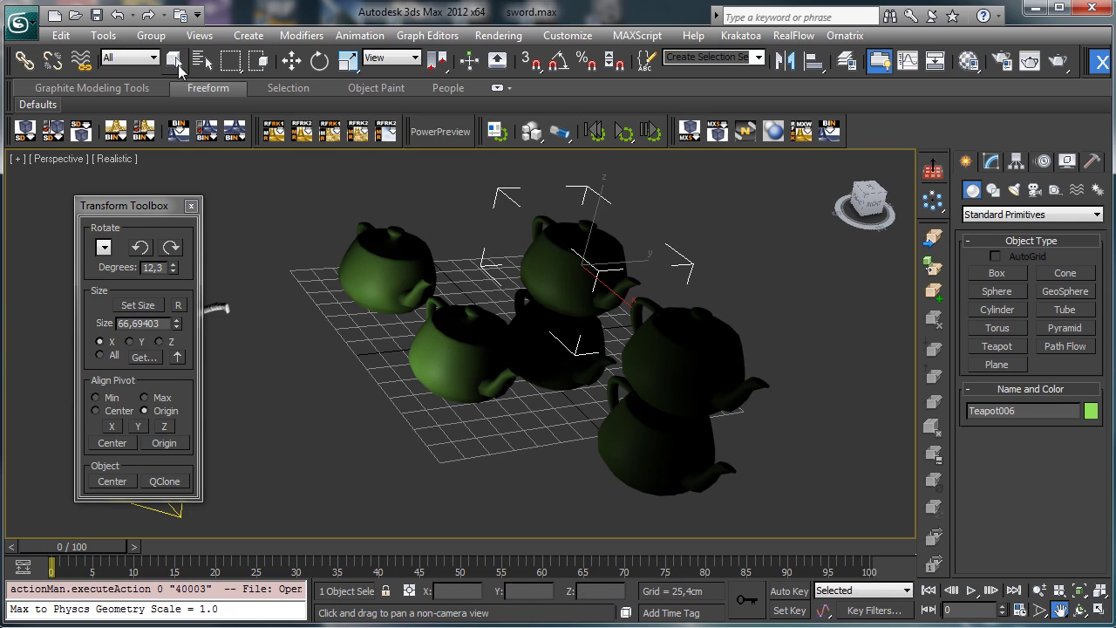
- Align the sword to Teapot006's centre along Y and uniformly scale it to about 271%
{"action": "left_click", "coordinate": [217, 308]}
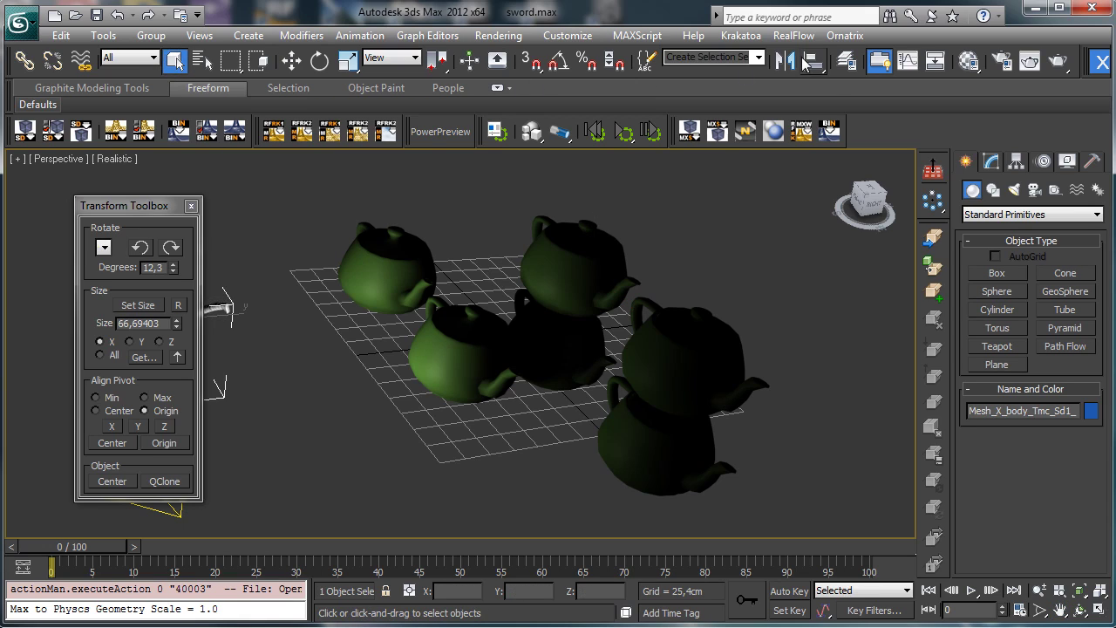
{"action": "left_click", "coordinate": [808, 61]}
{"action": "left_click", "coordinate": [571, 279]}
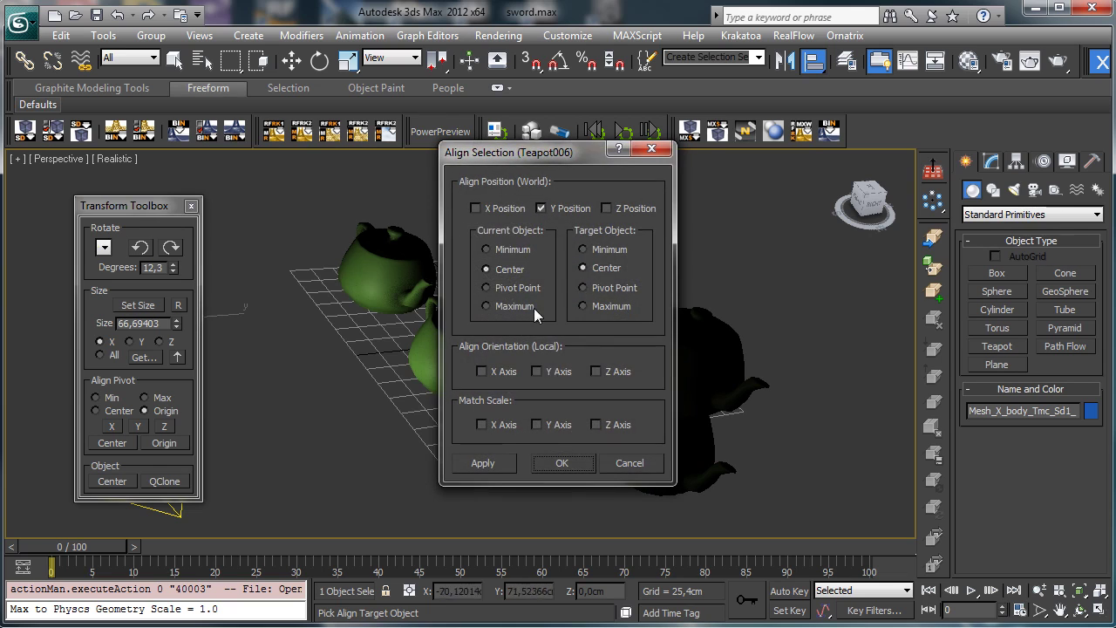
{"action": "left_click", "coordinate": [562, 462]}
{"action": "left_click", "coordinate": [347, 59]}
{"action": "left_click_drag", "start_coordinate": [568, 254], "coordinate": [567, 174]}
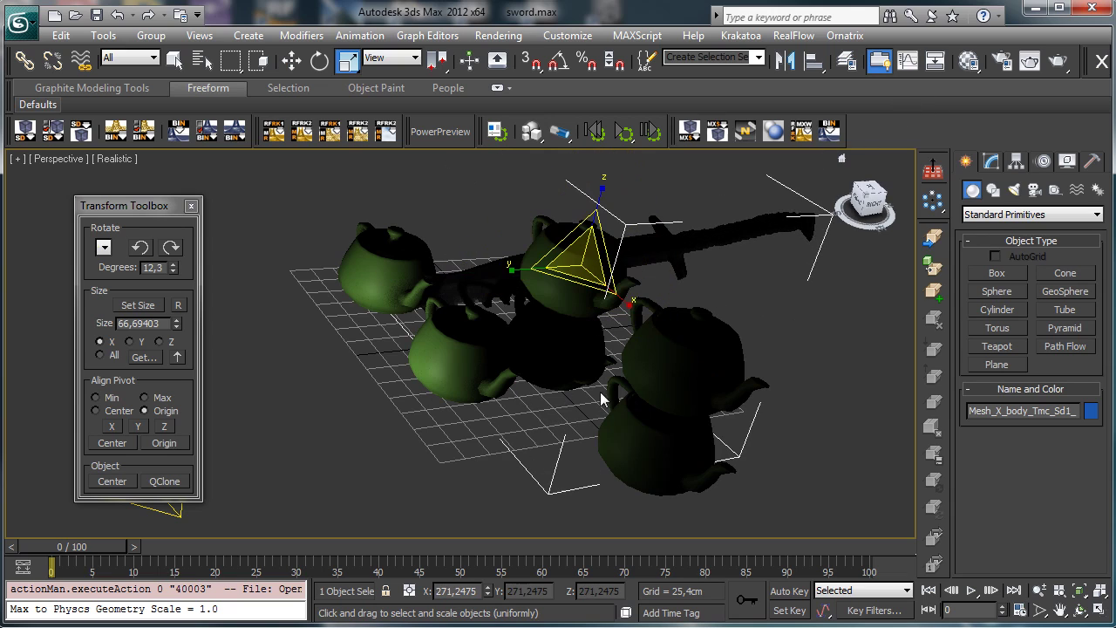
- Orbit and pan around the teapots and sword, then switch the perspective viewport to Shaded display
{"action": "left_click", "coordinate": [1080, 610]}
{"action": "left_click_drag", "start_coordinate": [471, 335], "coordinate": [688, 331]}
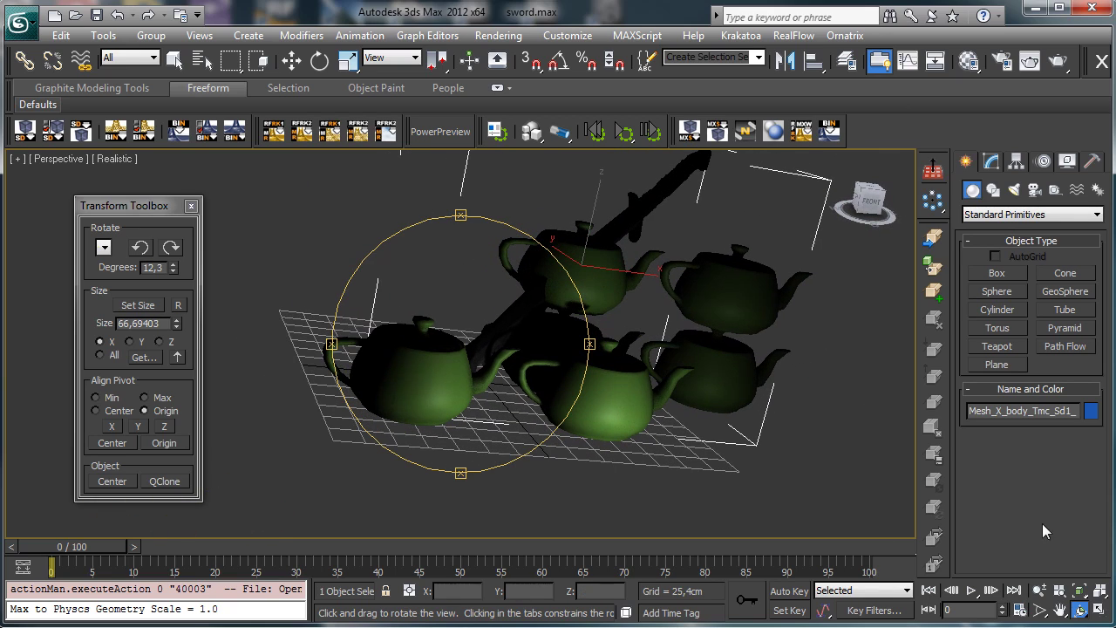
{"action": "left_click", "coordinate": [1059, 610]}
{"action": "left_click_drag", "start_coordinate": [331, 165], "coordinate": [244, 229]}
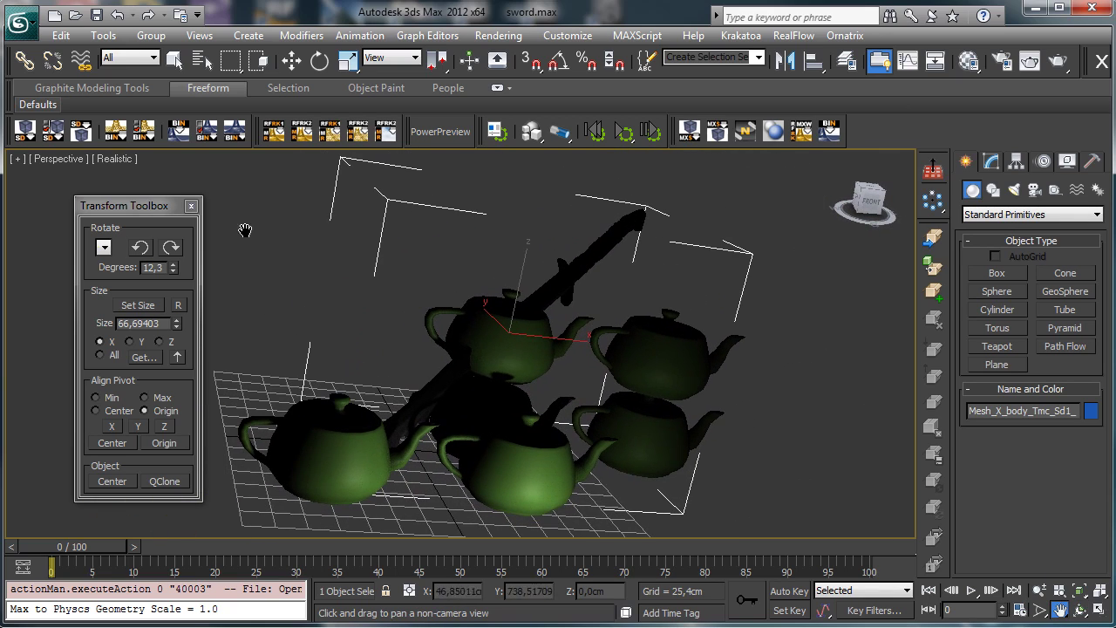
{"action": "left_click", "coordinate": [122, 162]}
{"action": "left_click", "coordinate": [161, 197]}
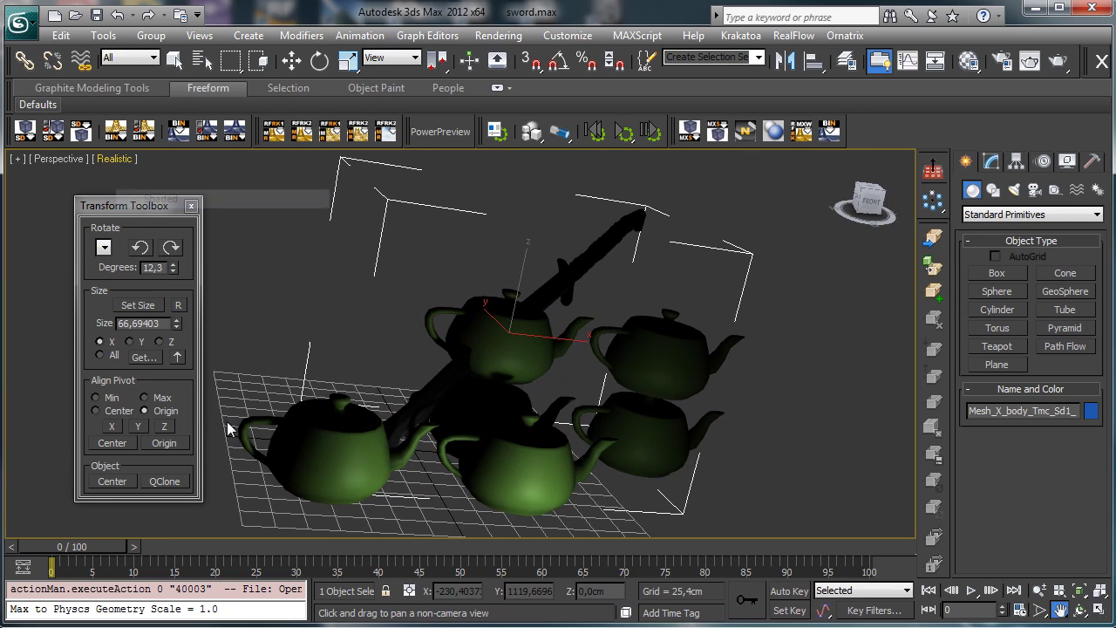
- Zoom in and pan to frame the green teapots and dark sword close up
{"action": "left_click", "coordinate": [1039, 590]}
{"action": "left_click_drag", "start_coordinate": [510, 400], "coordinate": [510, 340]}
{"action": "left_click", "coordinate": [1060, 609]}
{"action": "left_click_drag", "start_coordinate": [605, 393], "coordinate": [621, 400]}
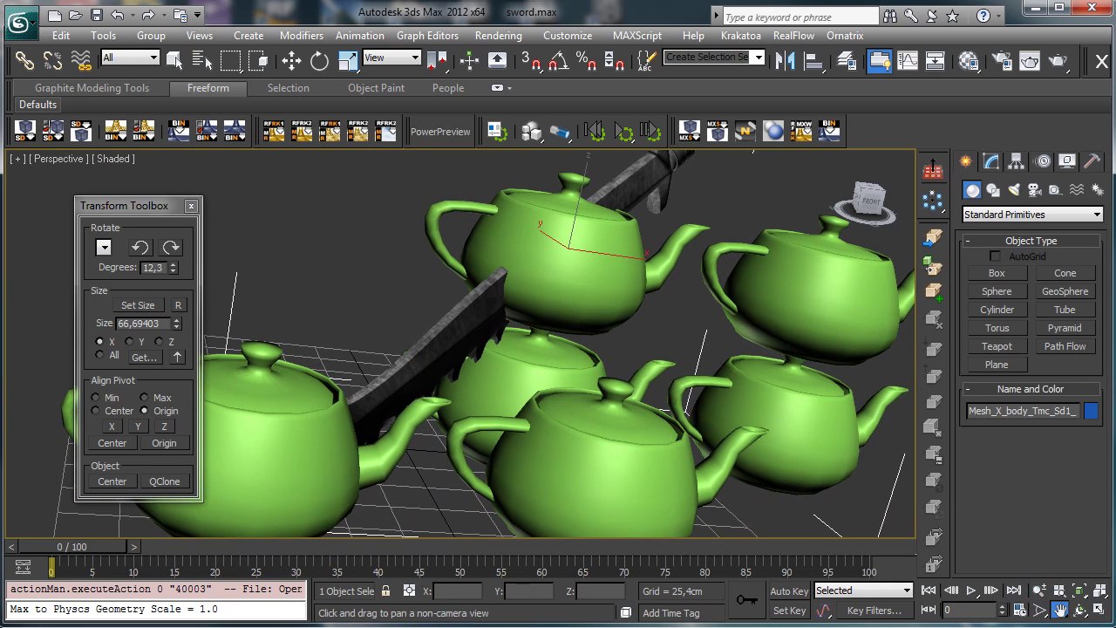